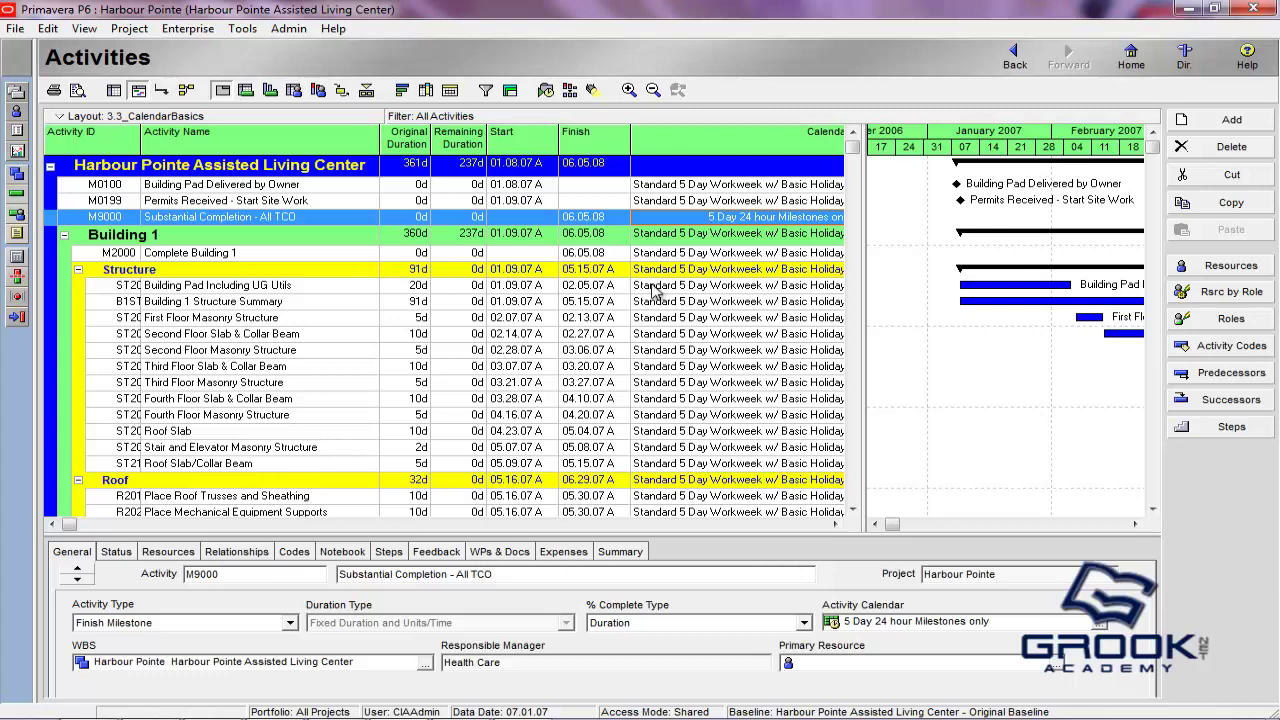
- Widen the activity table to fit the Calendar column and review that column among the selected column options
left_click_drag(861, 273, 878, 300)
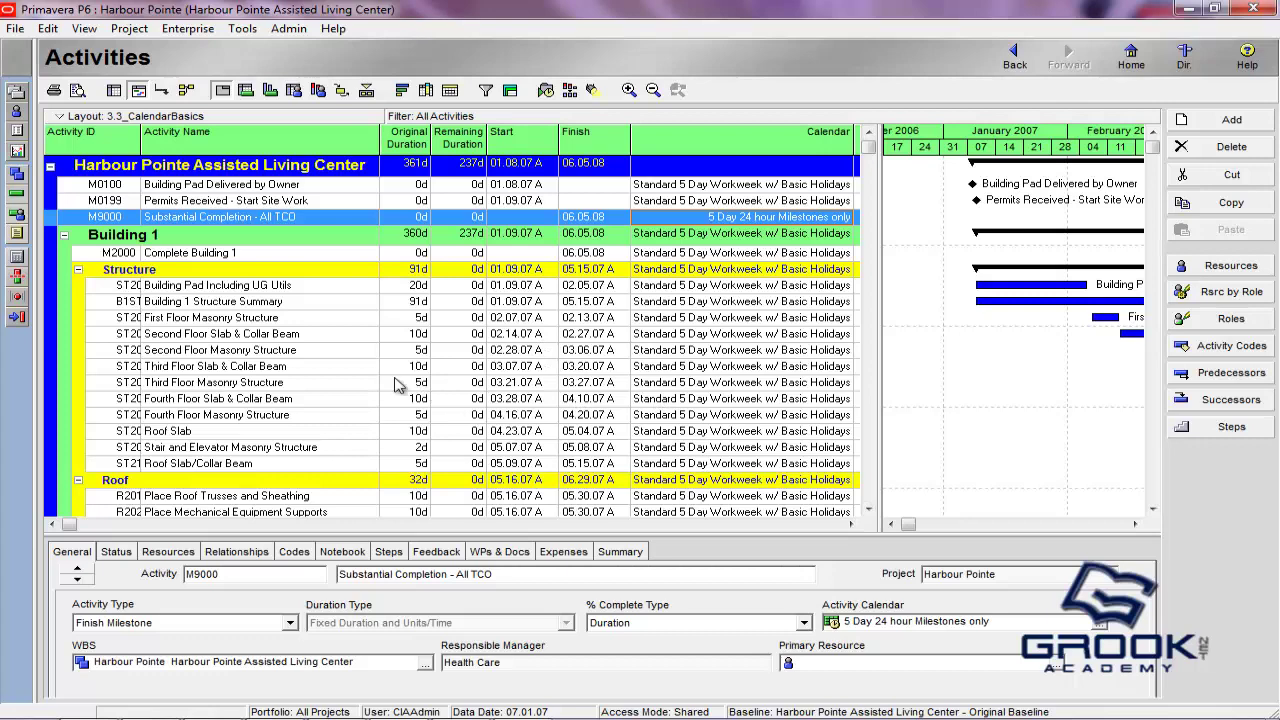
right_click(688, 145)
left_click(775, 388)
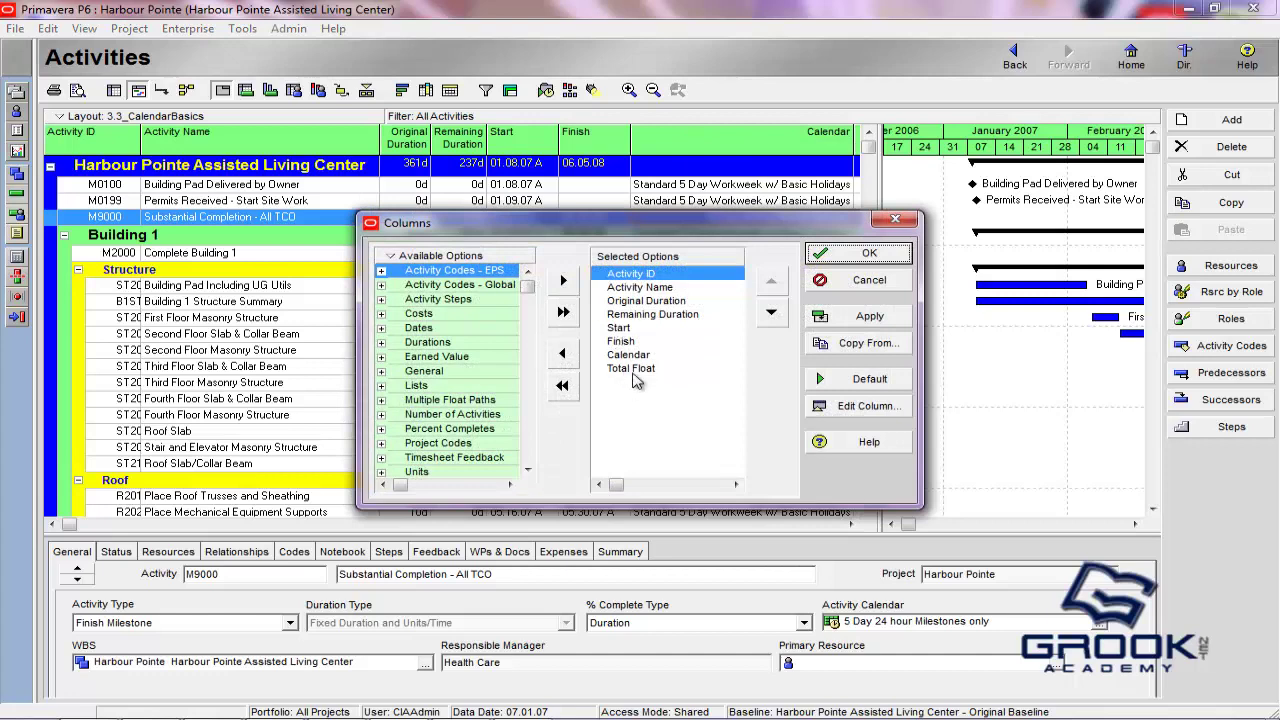
left_click(630, 355)
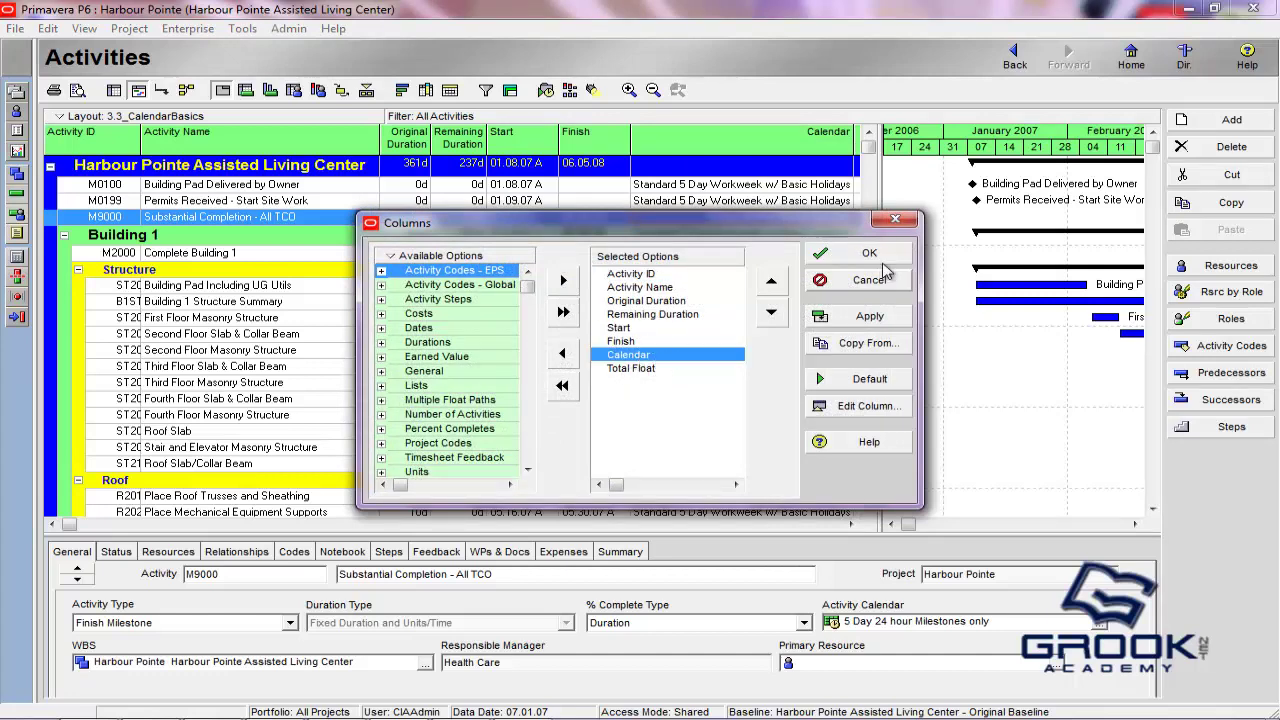
left_click(895, 219)
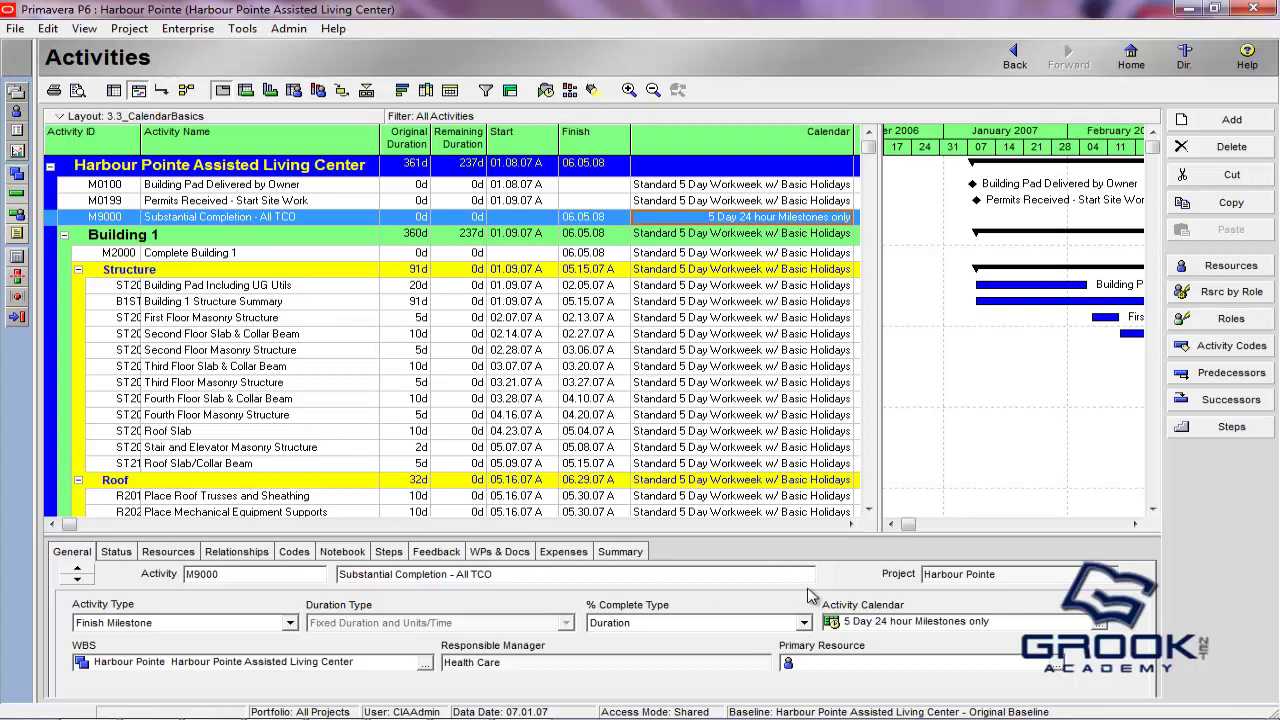
- Enlarge the activity details area slightly and show the General details of milestone M9000
left_click(124, 552)
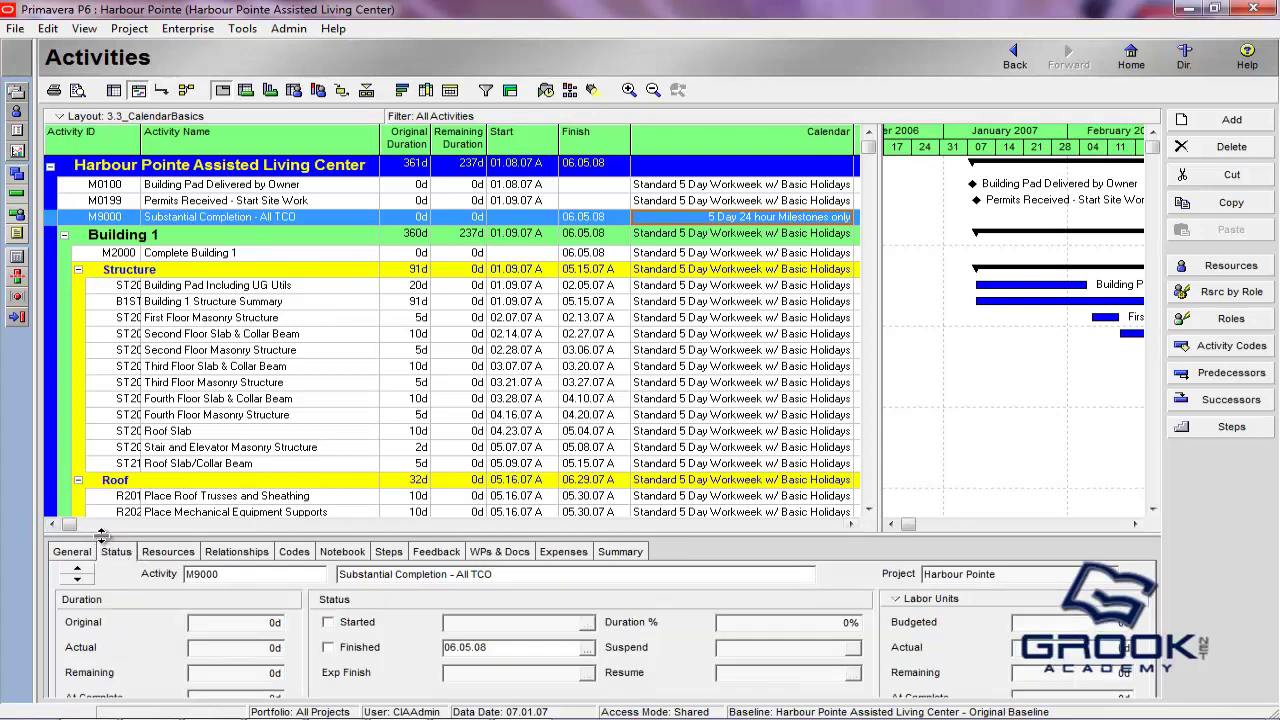
left_click_drag(101, 535, 101, 521)
left_click(71, 537)
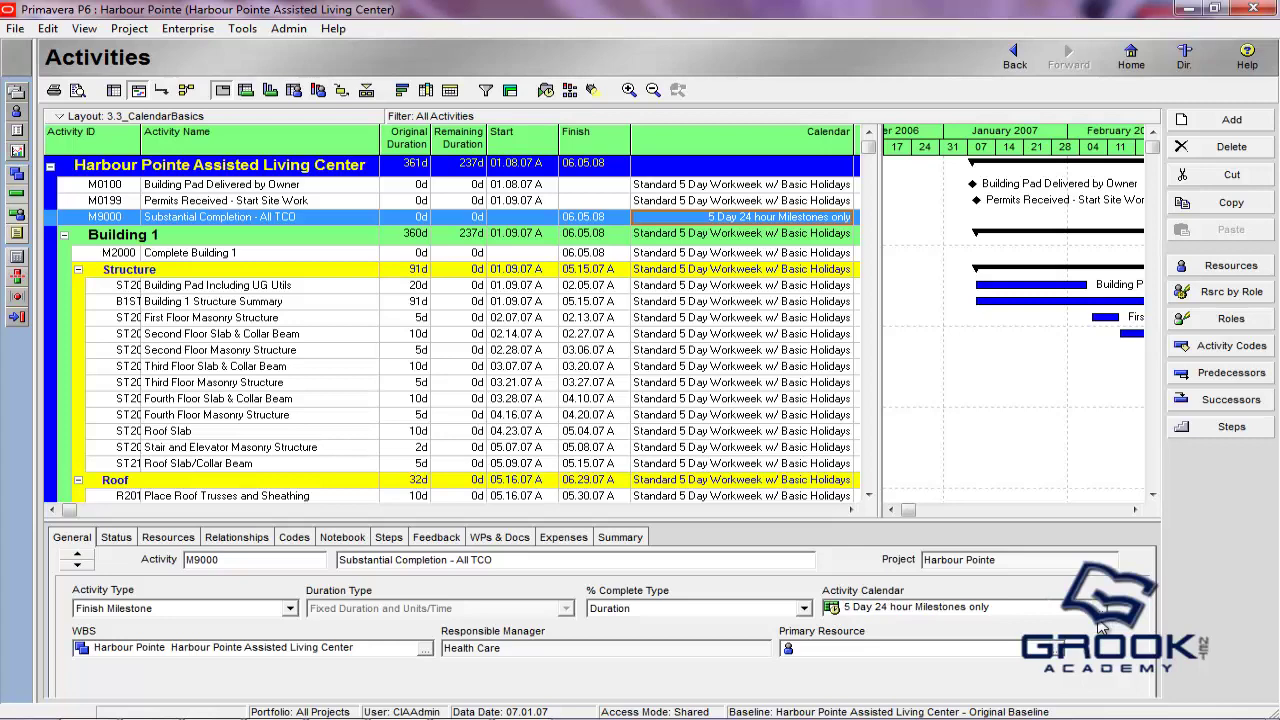
- Examine the global calendars that can be assigned to the Building Pad Delivered by Owner activity
left_click(335, 188)
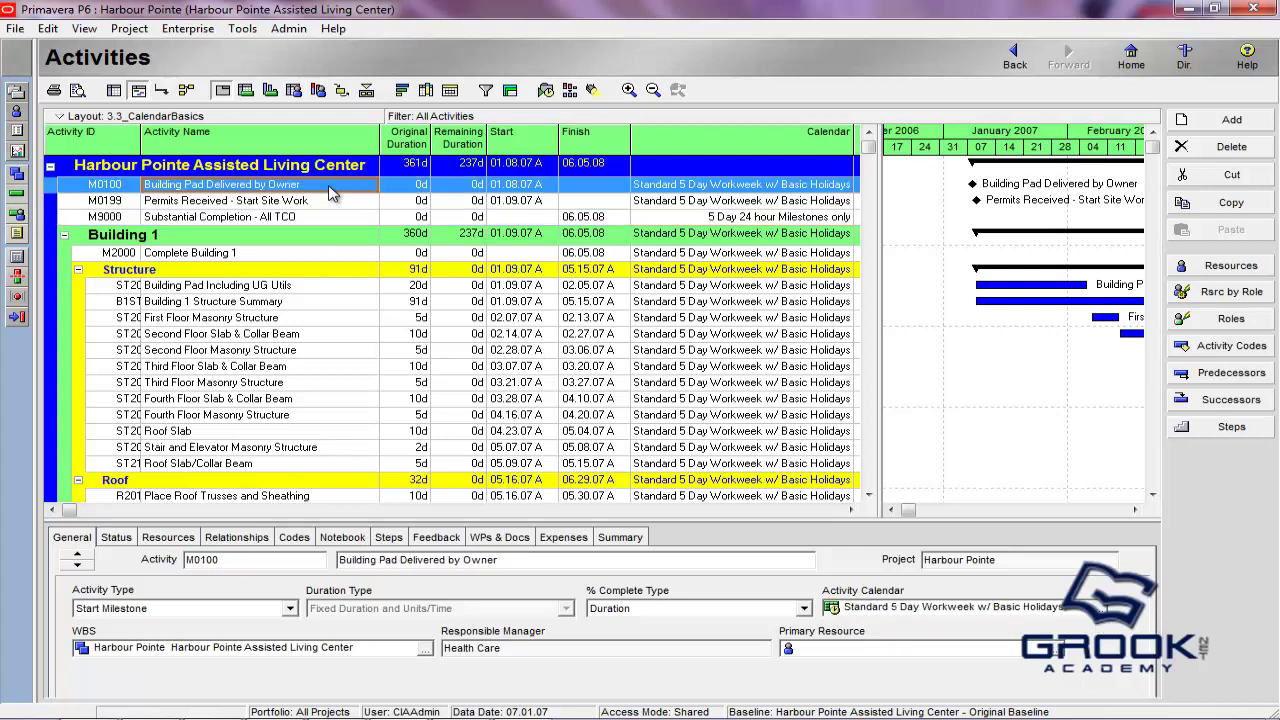
left_click(1101, 620)
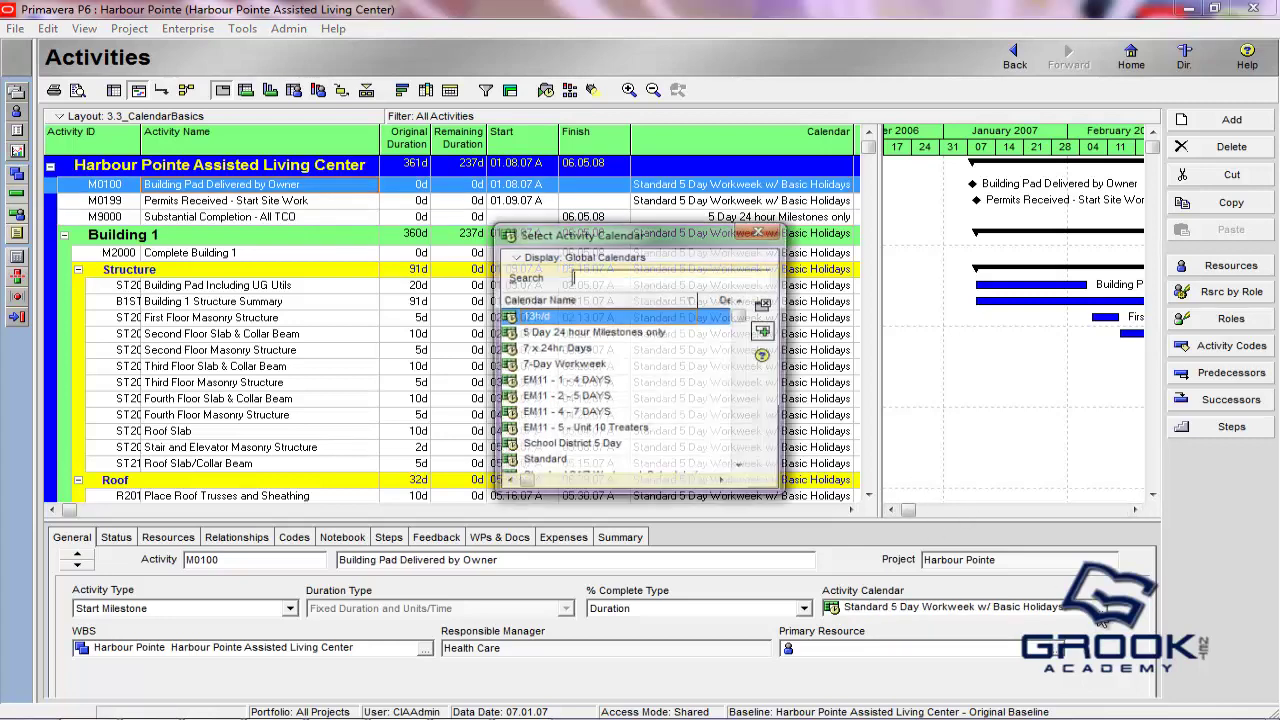
left_click_drag(737, 316, 738, 472)
scroll(686, 340, "up", 3)
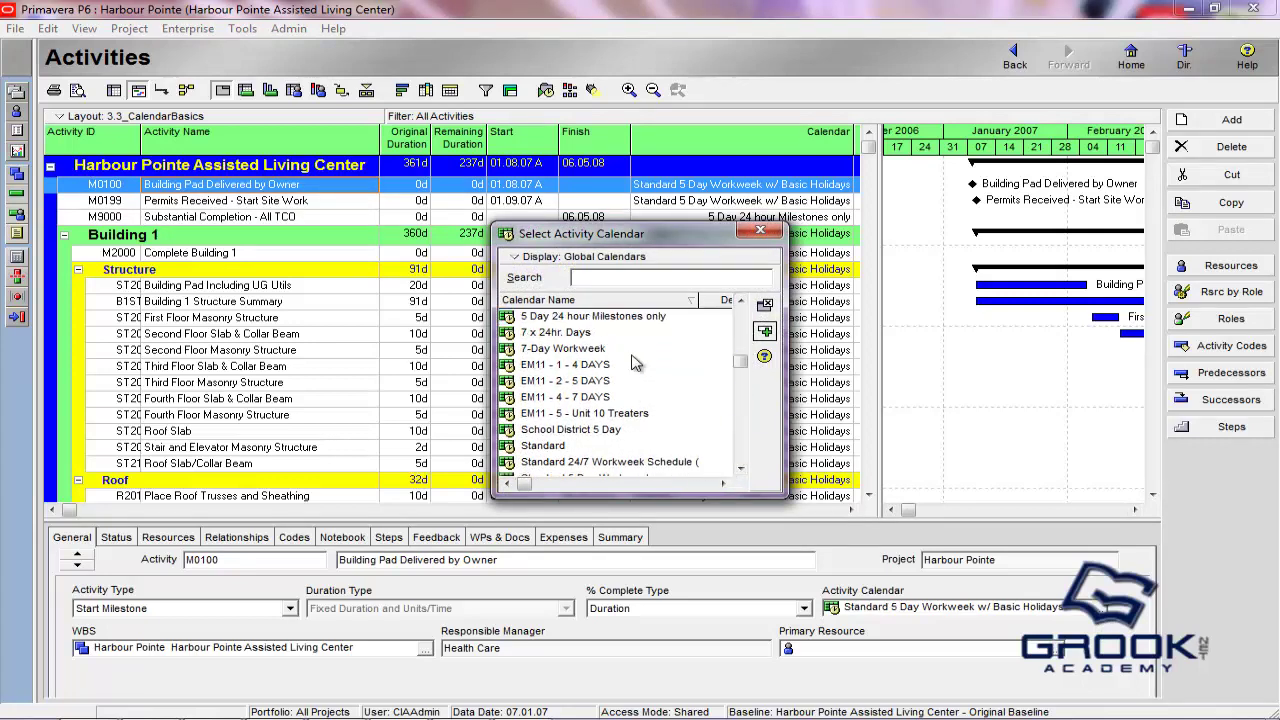
left_click(607, 258)
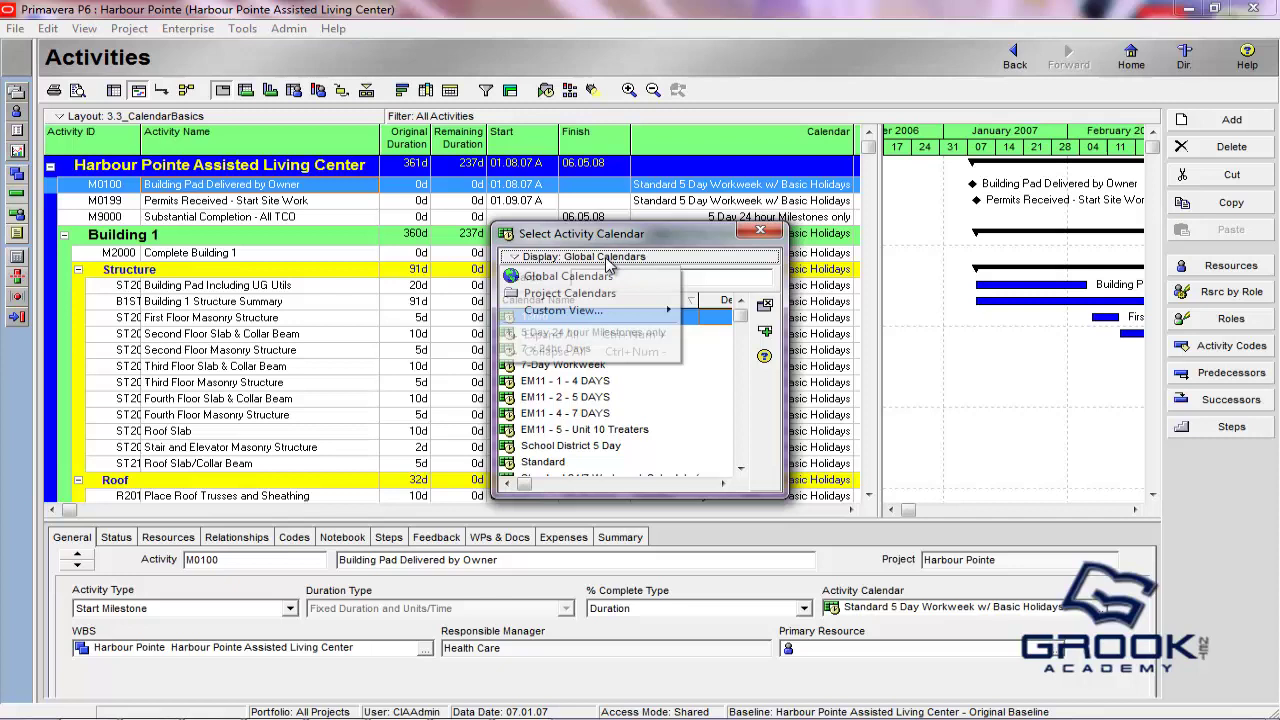
mouse_move(603, 310)
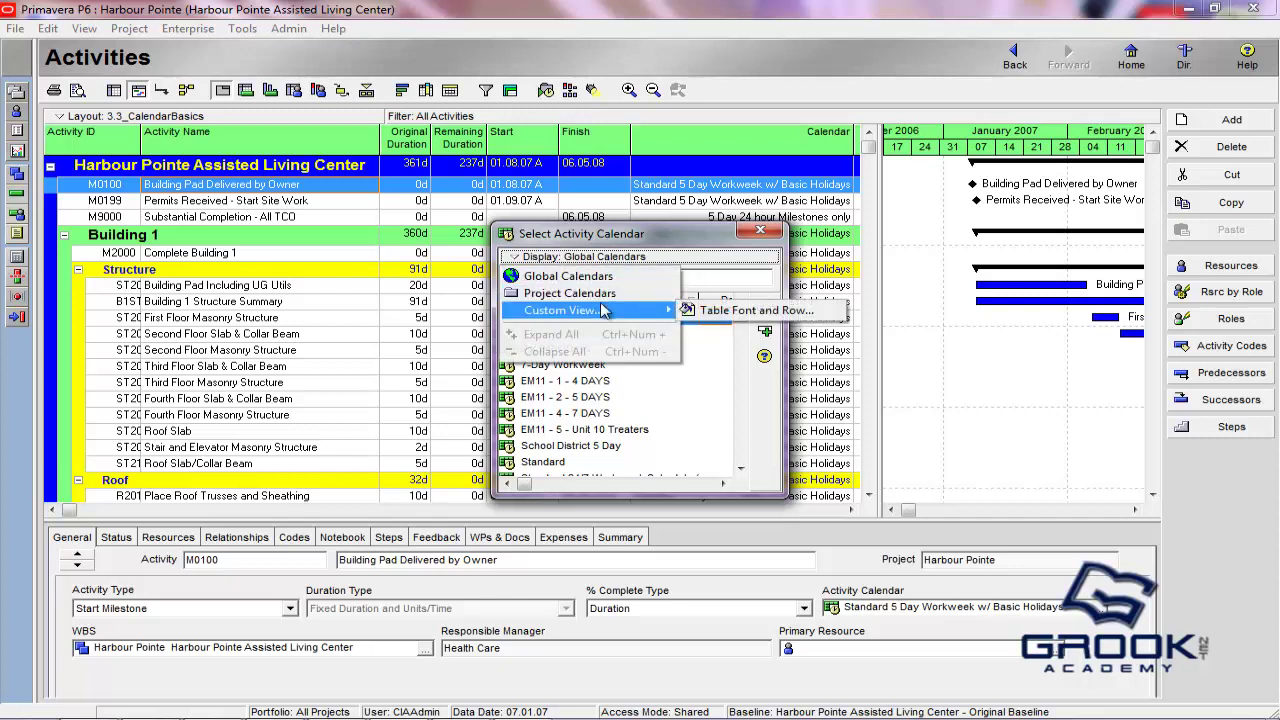
left_click(652, 240)
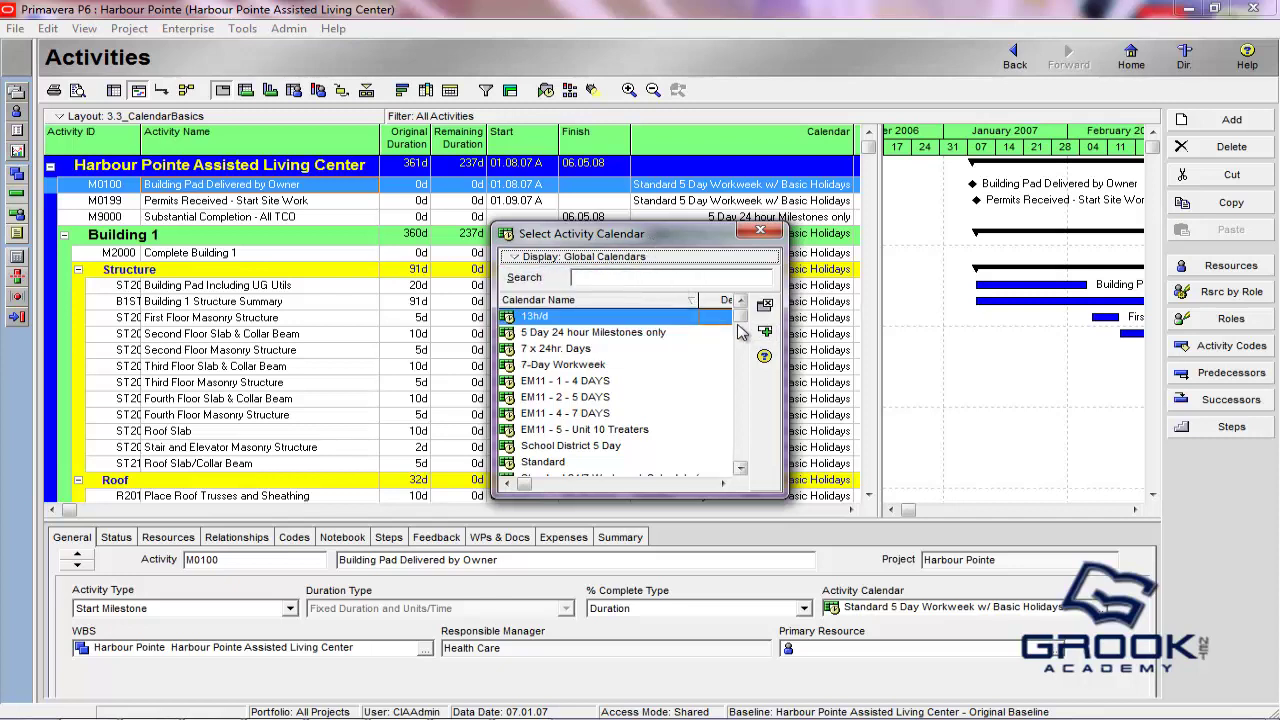
left_click_drag(741, 320, 740, 462)
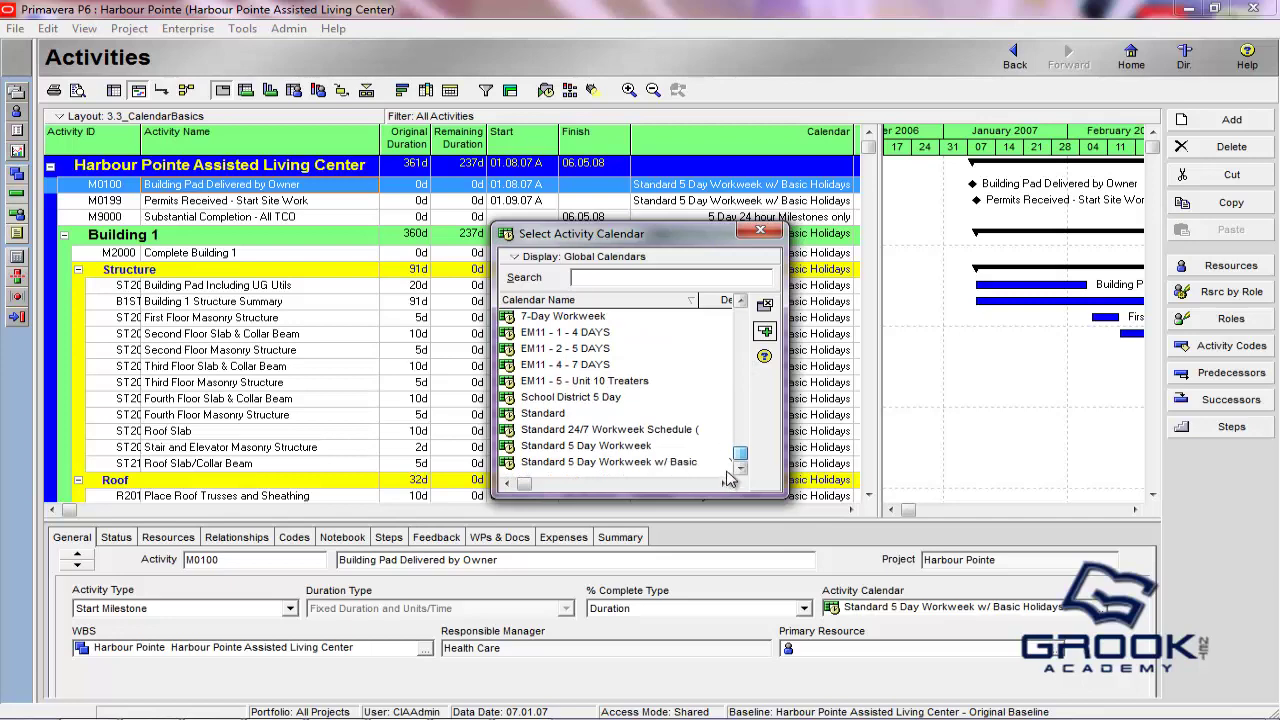
- Check the project calendars available for the activity and leave the calendar selection without assigning one
left_click(636, 259)
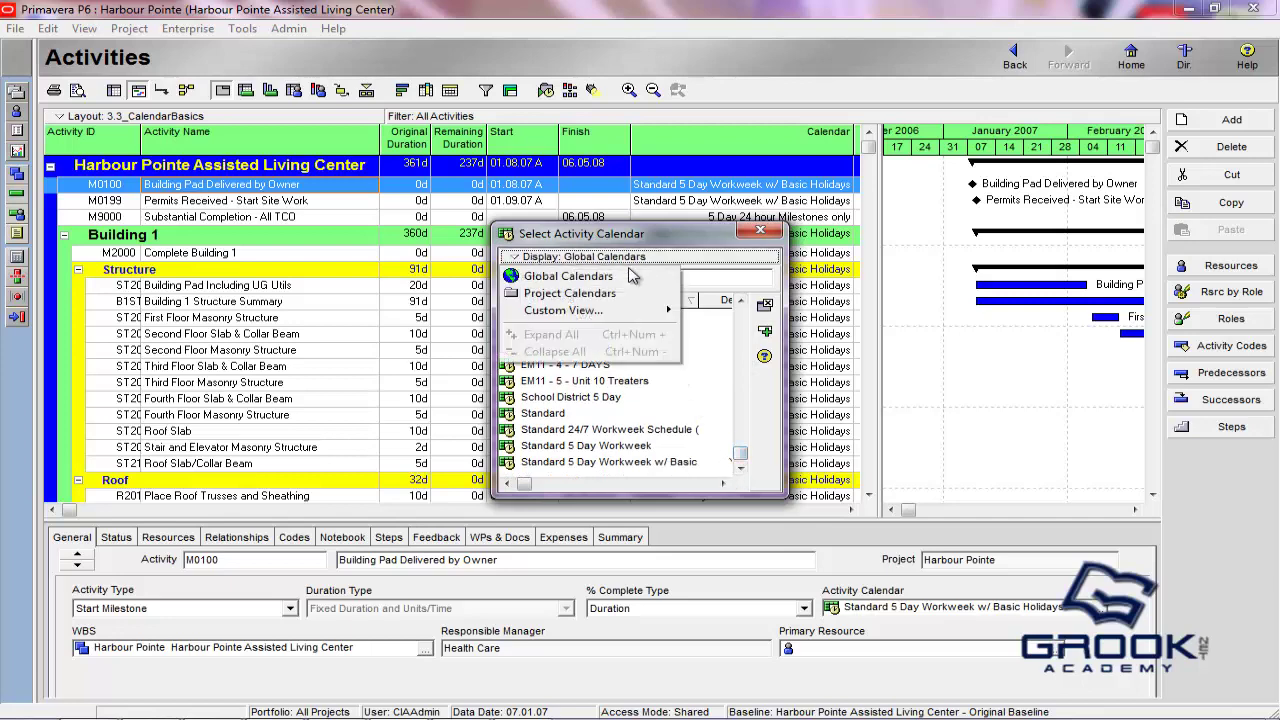
left_click(621, 294)
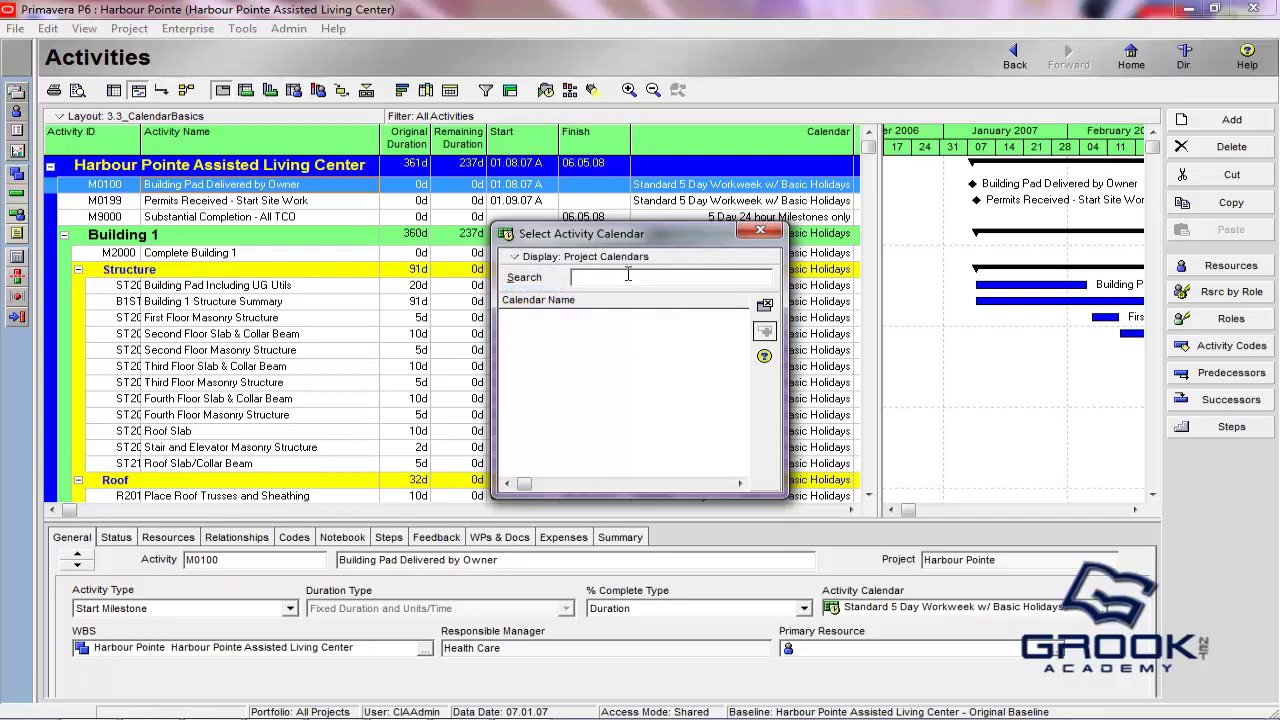
left_click(600, 257)
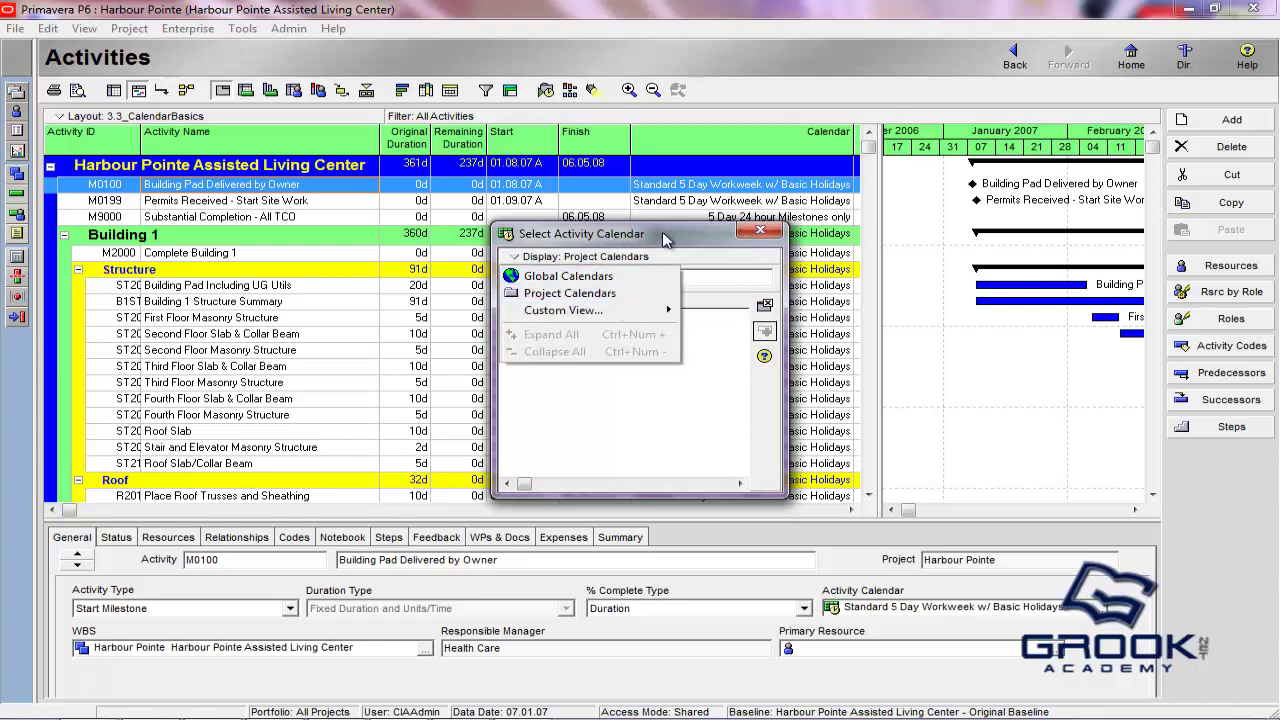
left_click(665, 240)
left_click(760, 231)
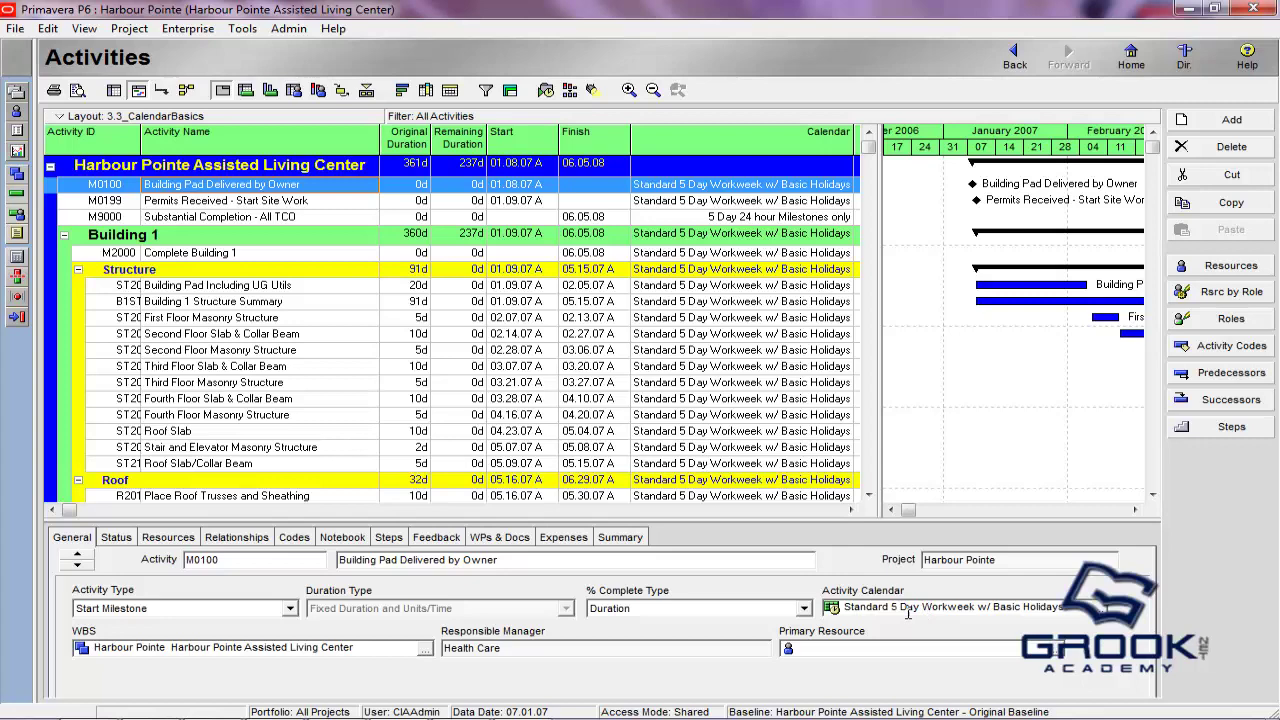
- Open the enterprise Calendars dialog, then reposition and enlarge it to fit the whole list of global calendars
left_click(190, 30)
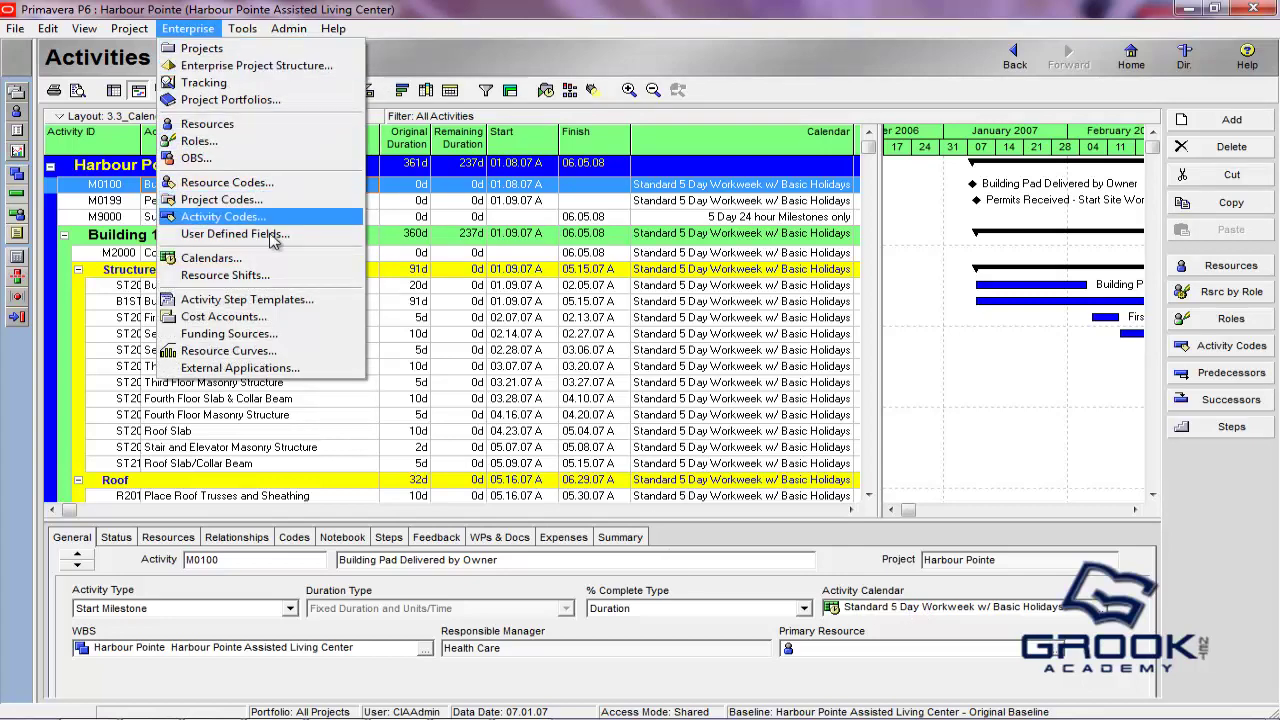
left_click(228, 262)
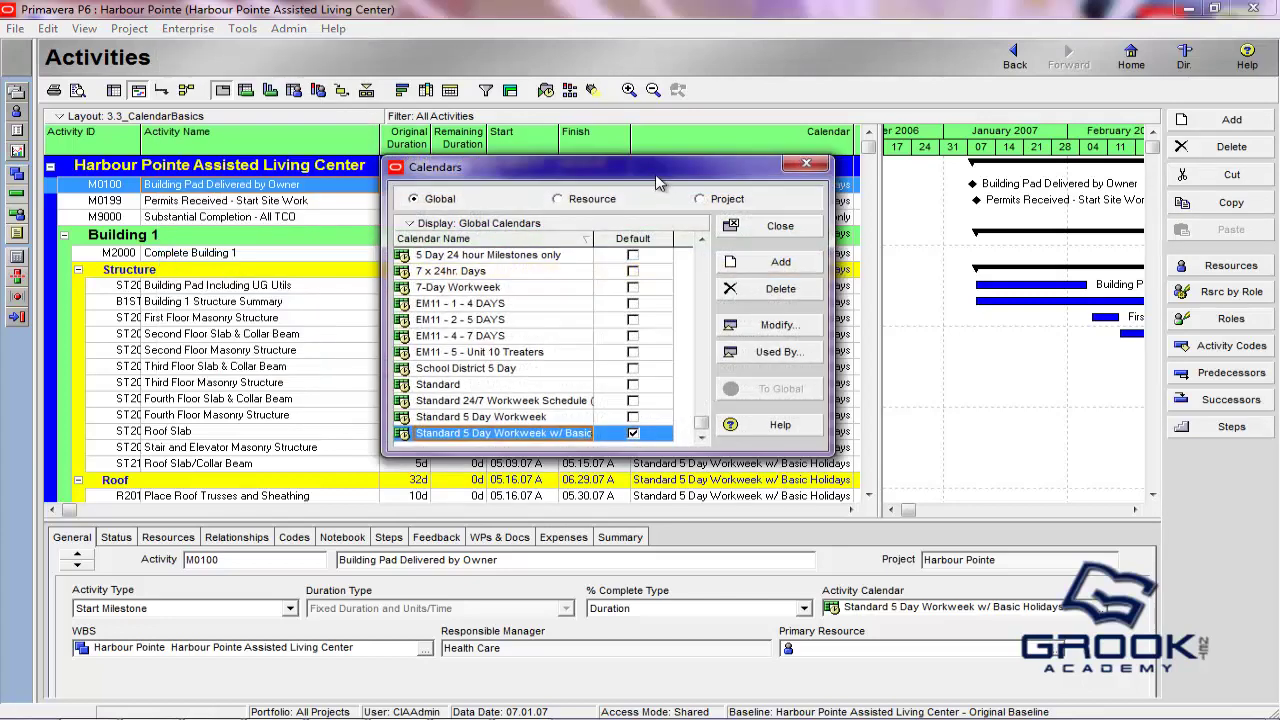
left_click_drag(658, 182, 549, 121)
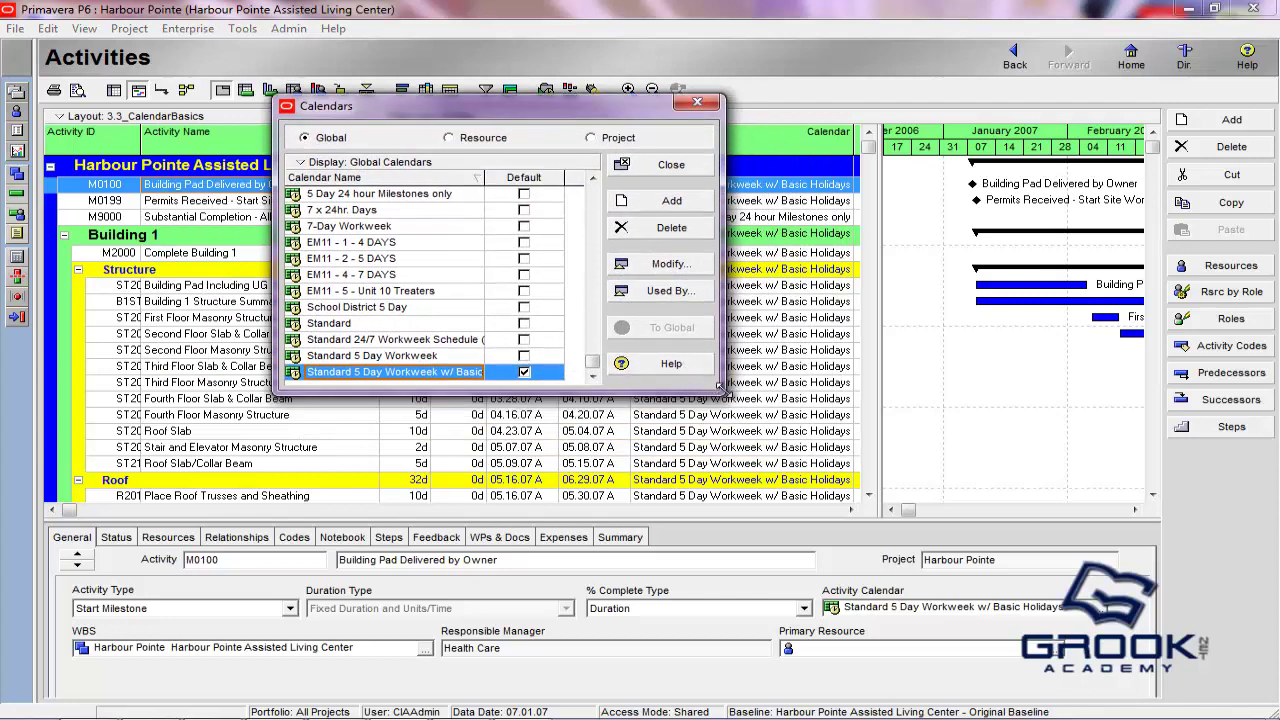
left_click_drag(719, 387, 790, 467)
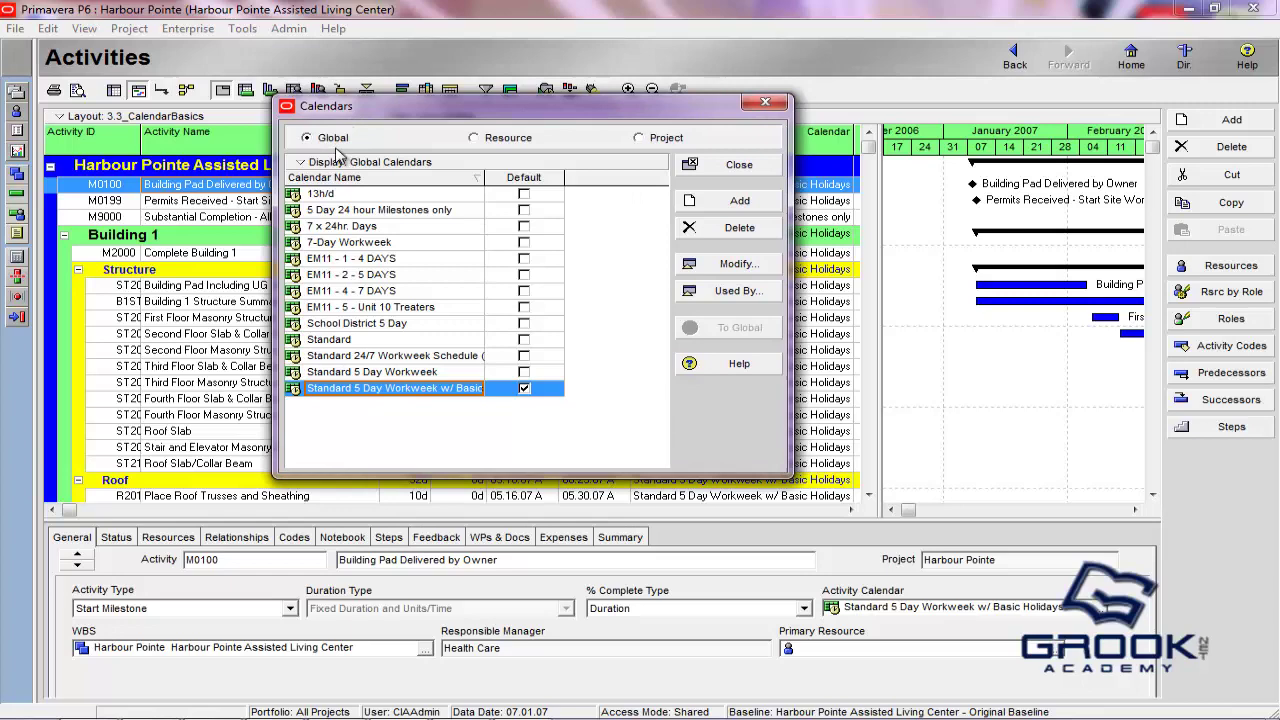
- Look through the resource and project calendar lists, and narrow the Calendar Name column of the resource calendars
left_click(476, 139)
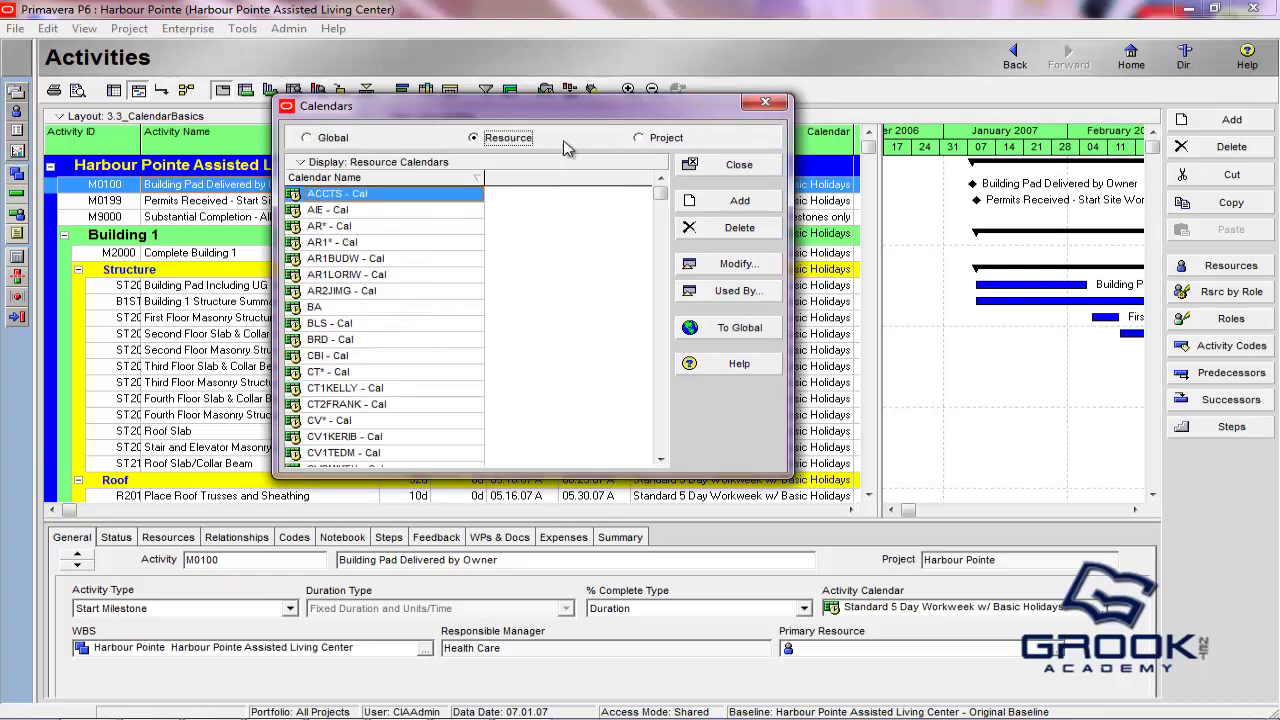
left_click(640, 138)
left_click(474, 138)
left_click_drag(483, 177, 432, 204)
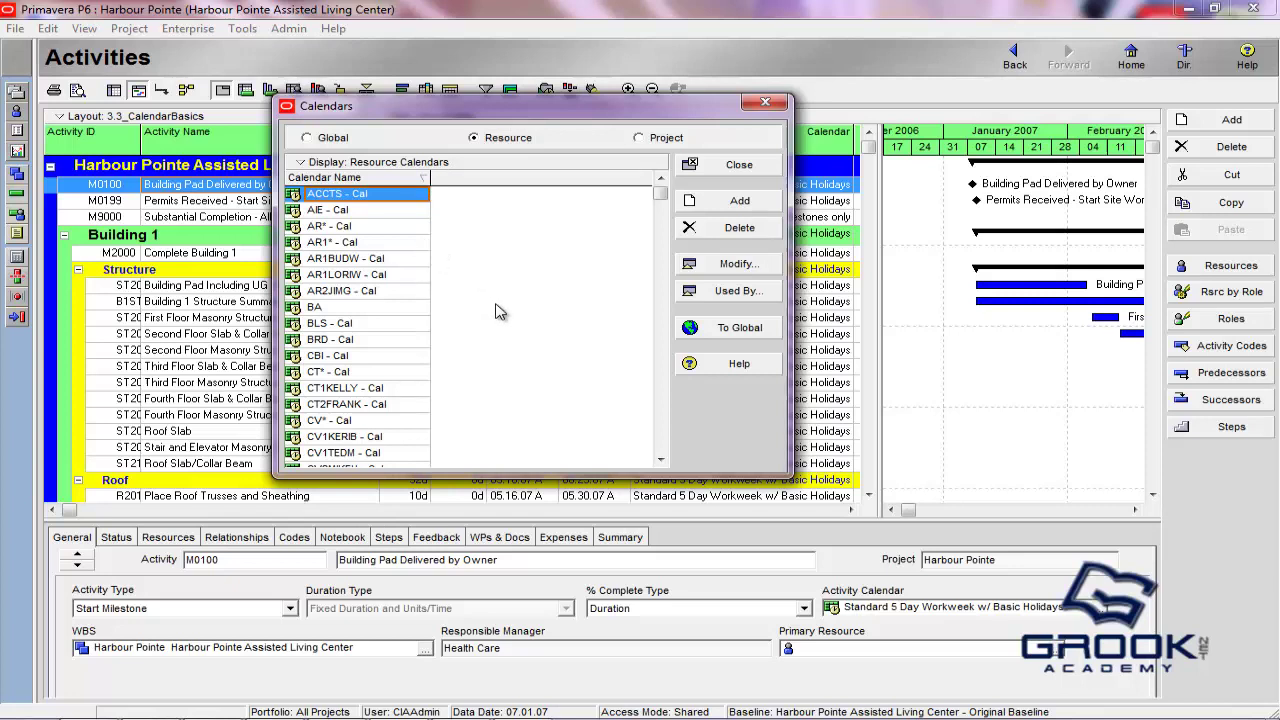
left_click_drag(429, 180, 422, 182)
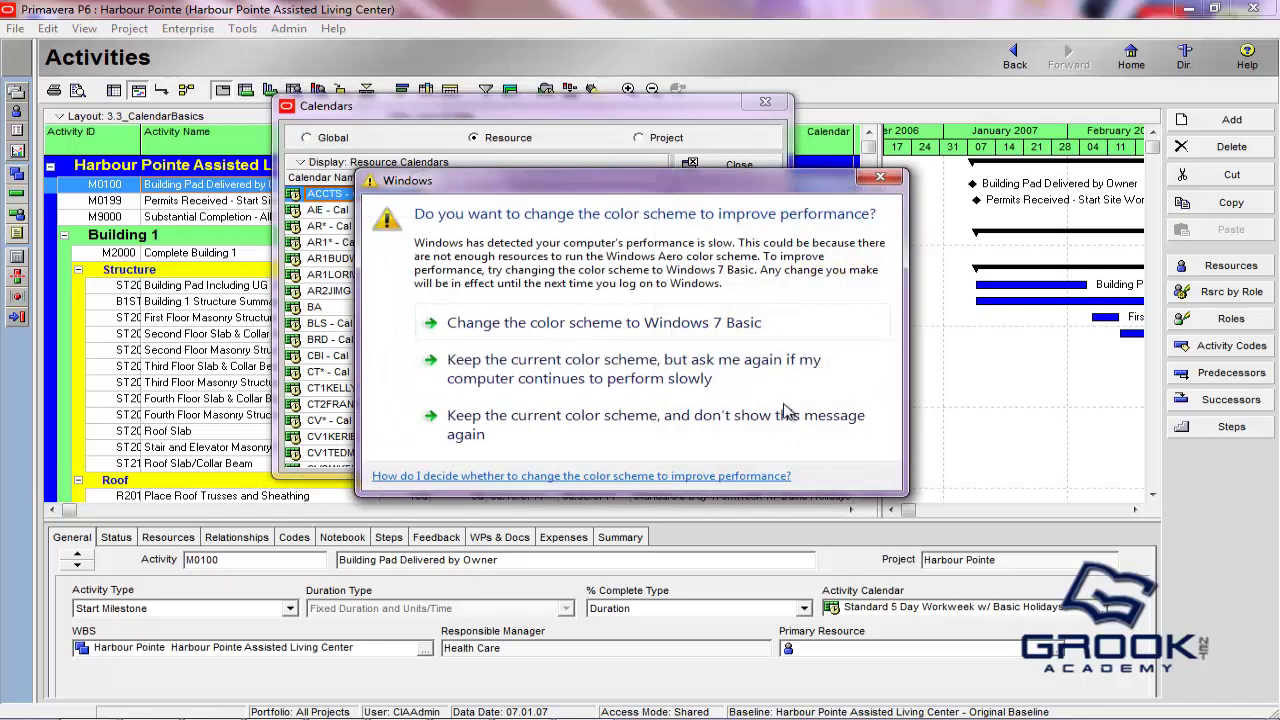
- Keep the current Windows color scheme without further messages, and list the global calendars with a wider Calendar Name column
left_click(757, 430)
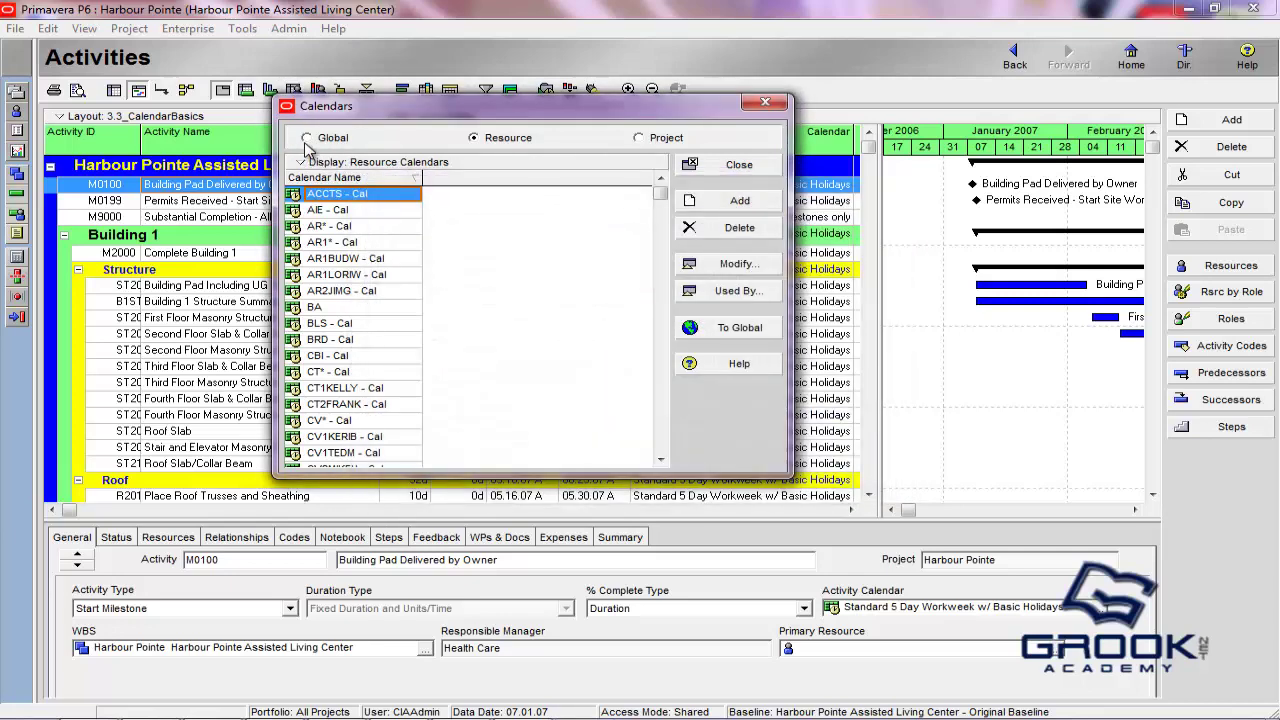
left_click(313, 142)
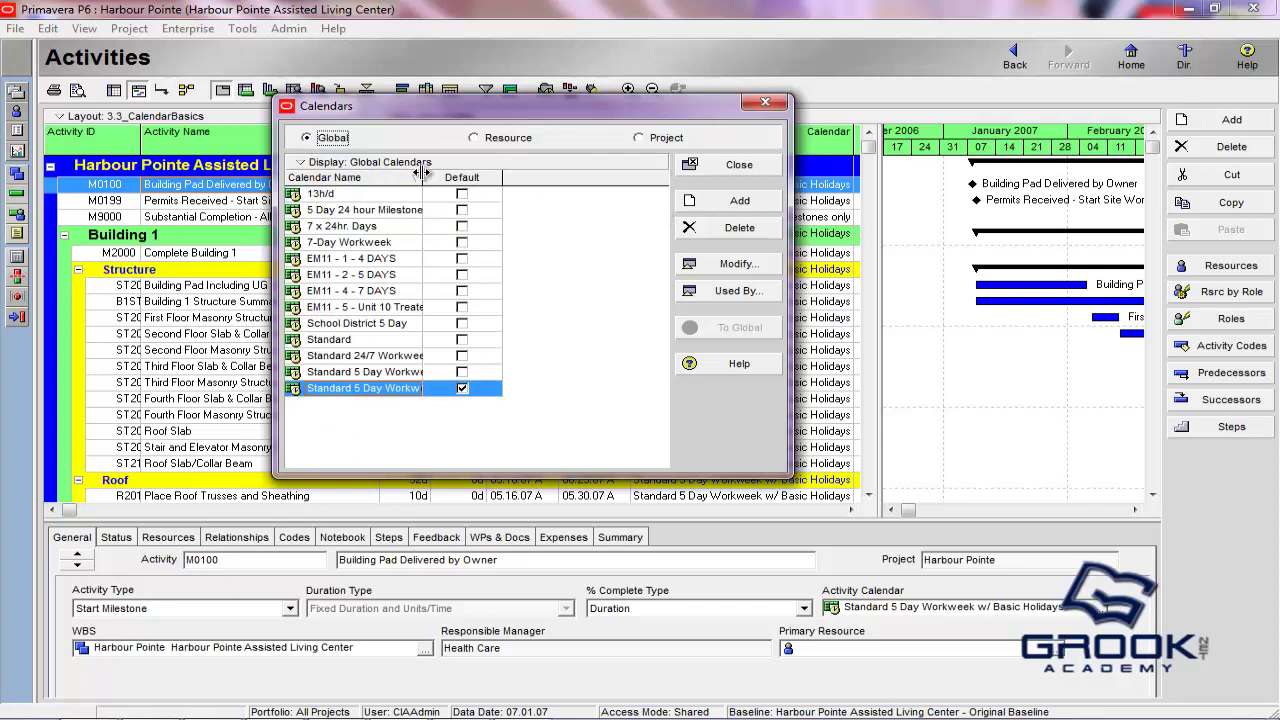
left_click_drag(422, 177, 491, 181)
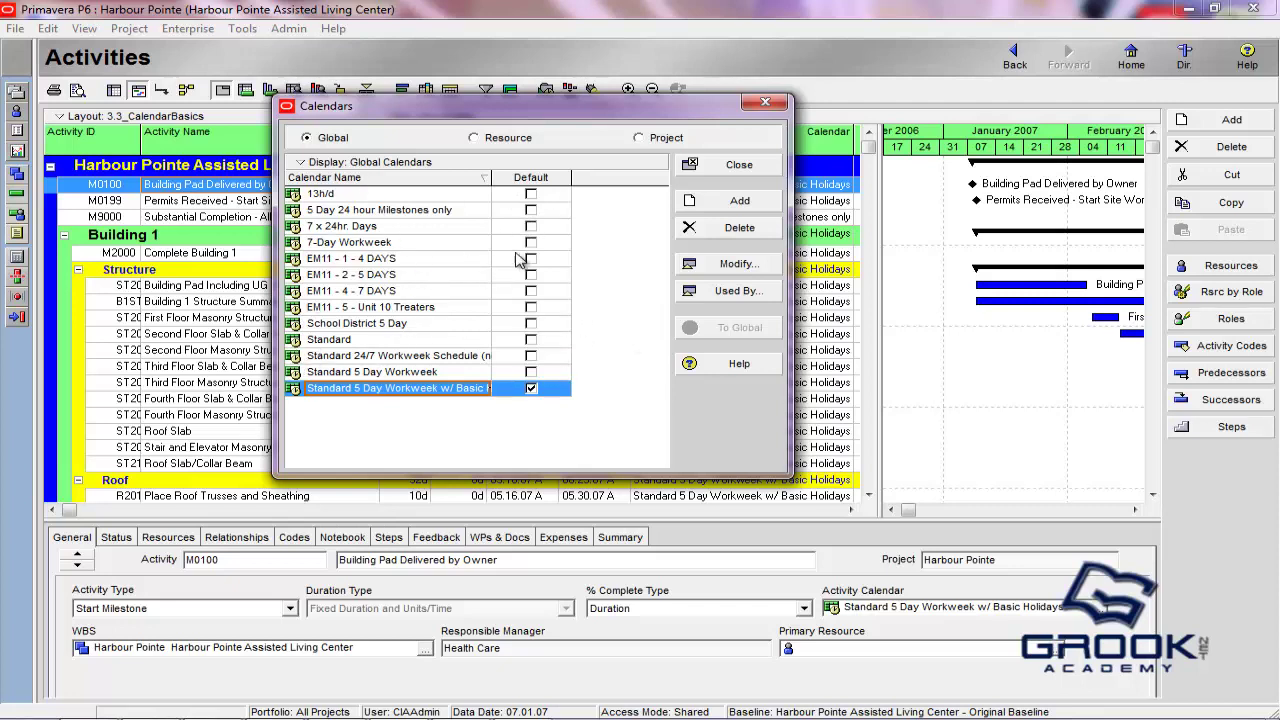
- Display the project calendars in the Calendars dialog and check the list's display options
left_click(640, 138)
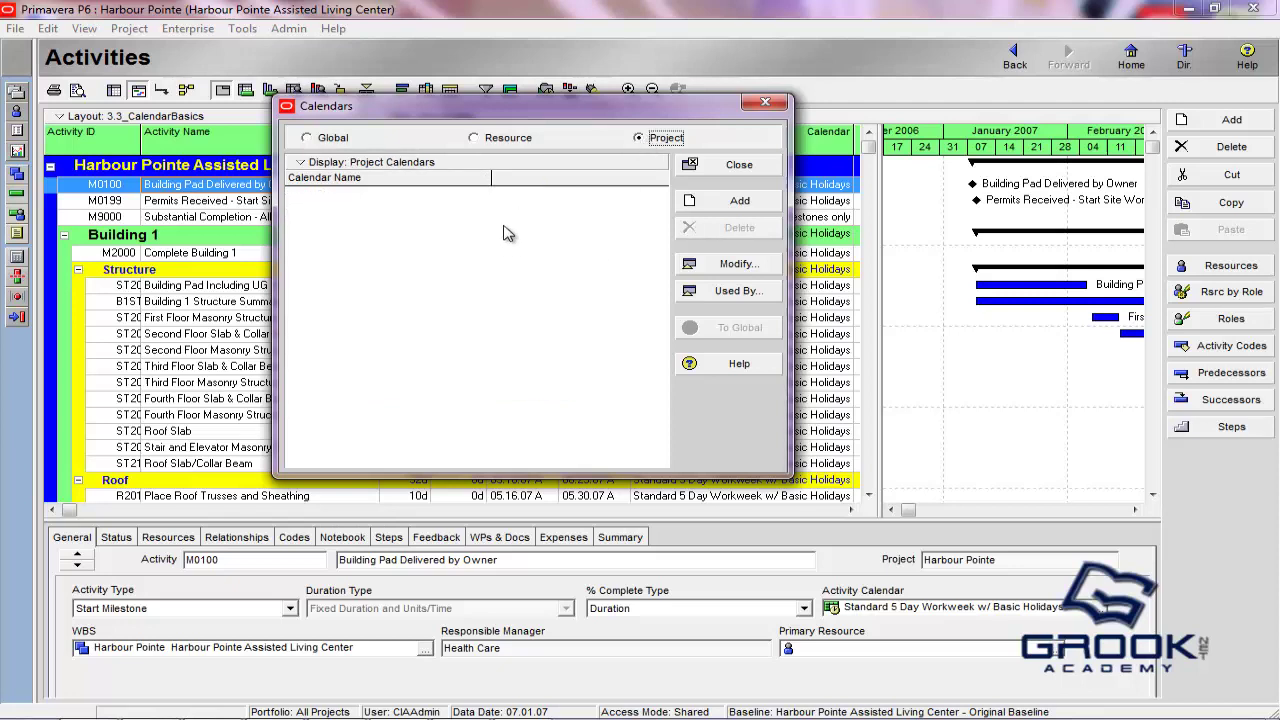
left_click(424, 165)
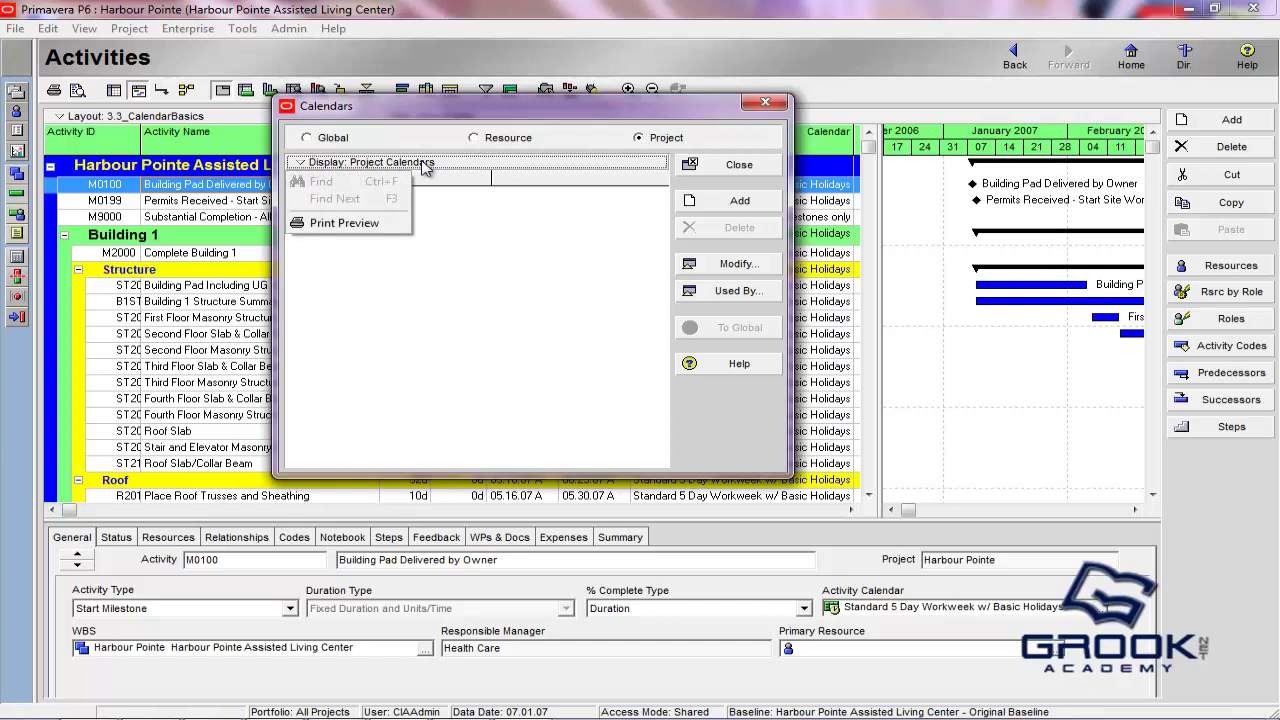
left_click(437, 104)
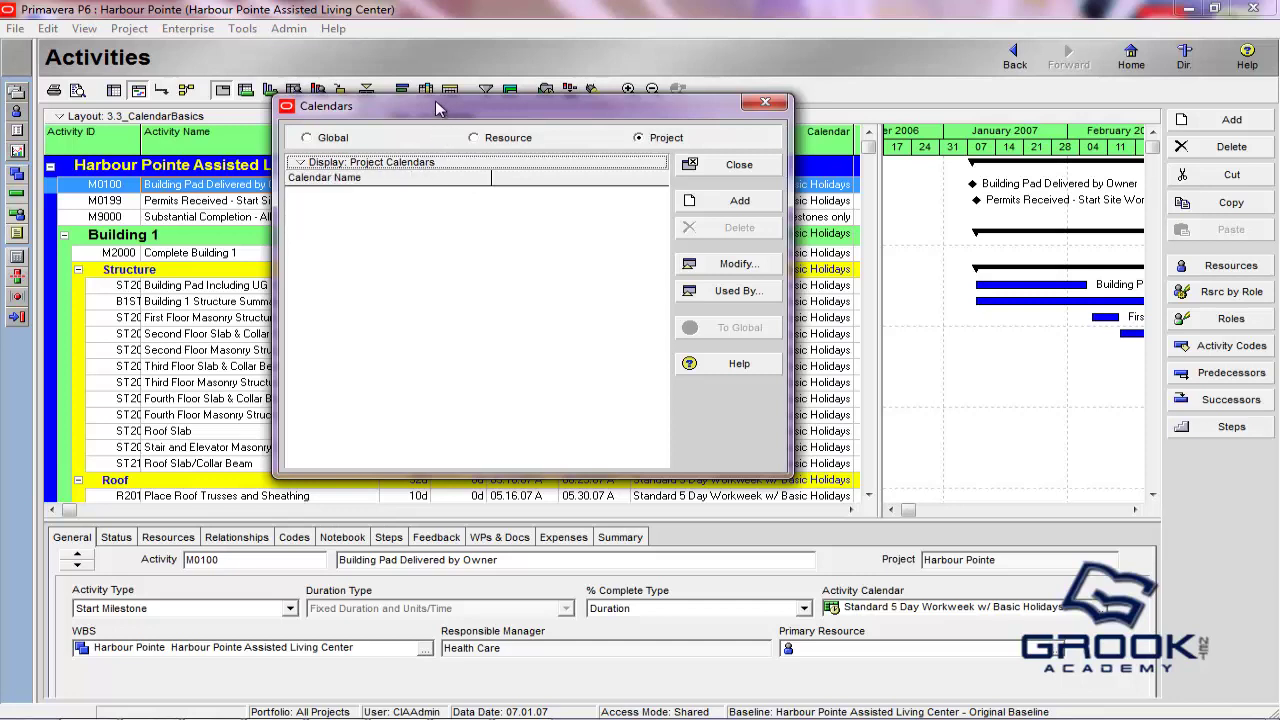
- Add a project calendar copied from the global Standard calendar and name it HP_Carpenters
left_click(700, 201)
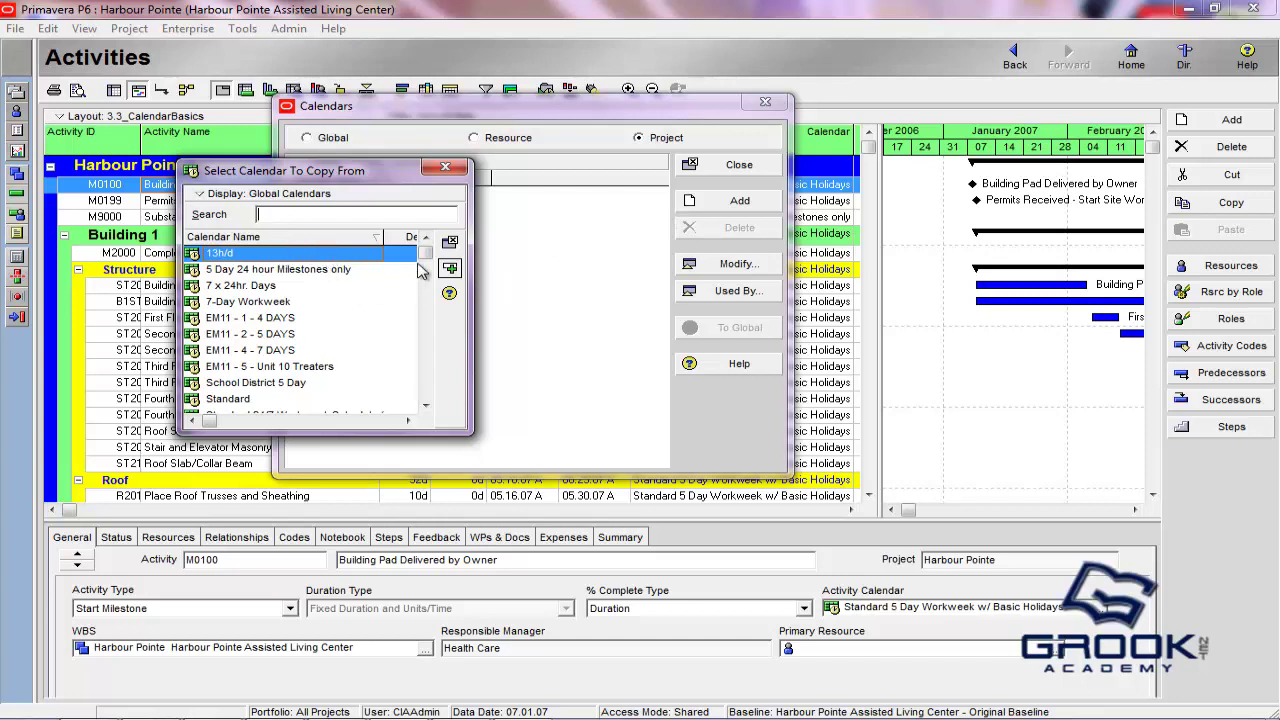
left_click_drag(425, 258, 428, 391)
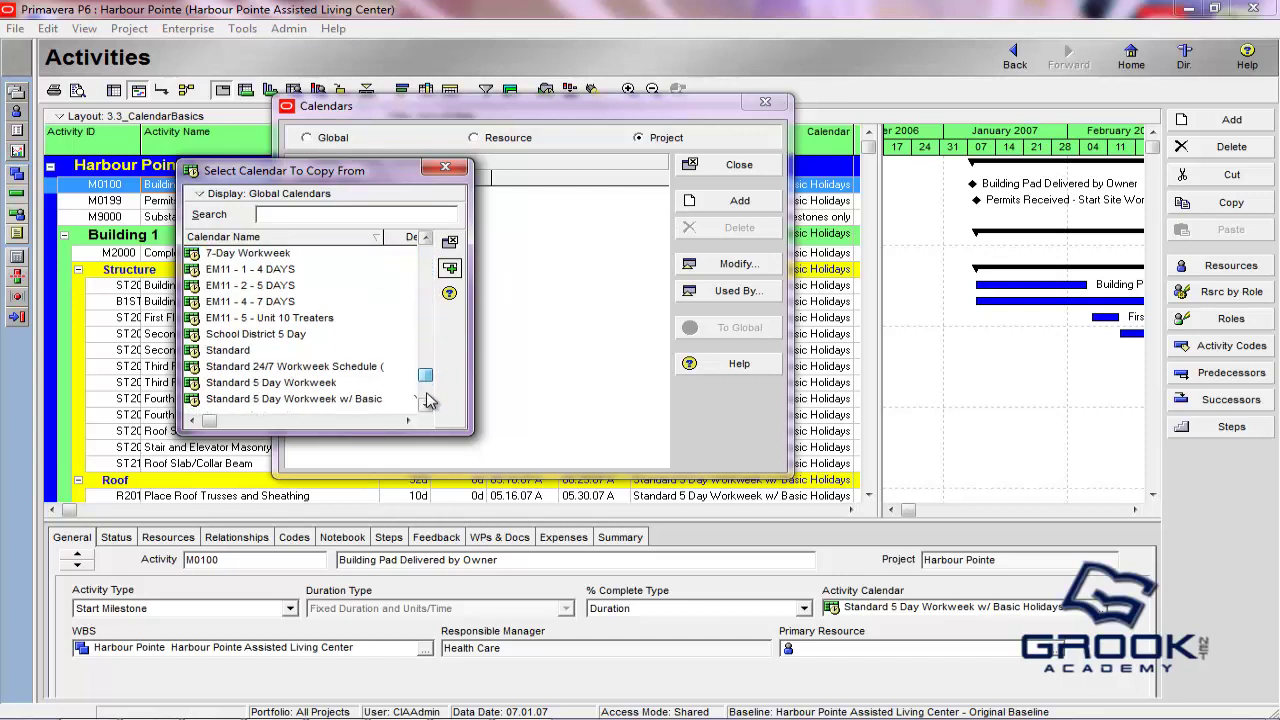
left_click(340, 194)
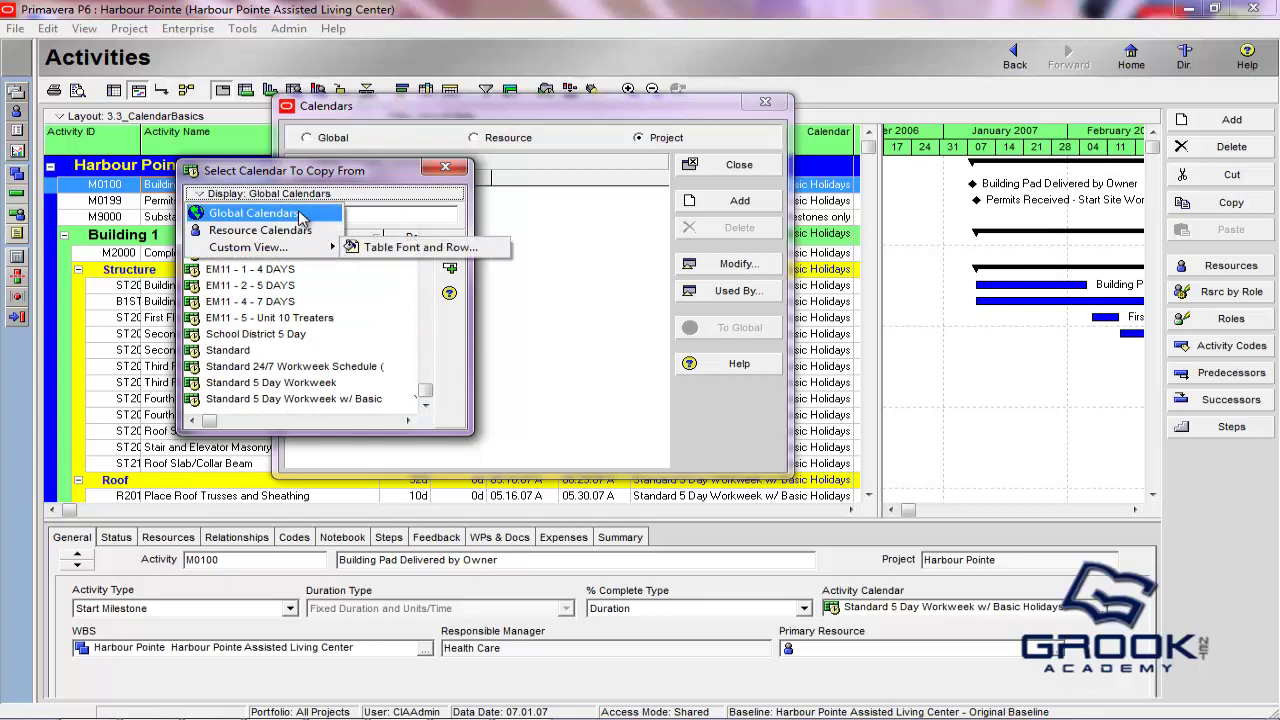
left_click_drag(324, 177, 325, 184)
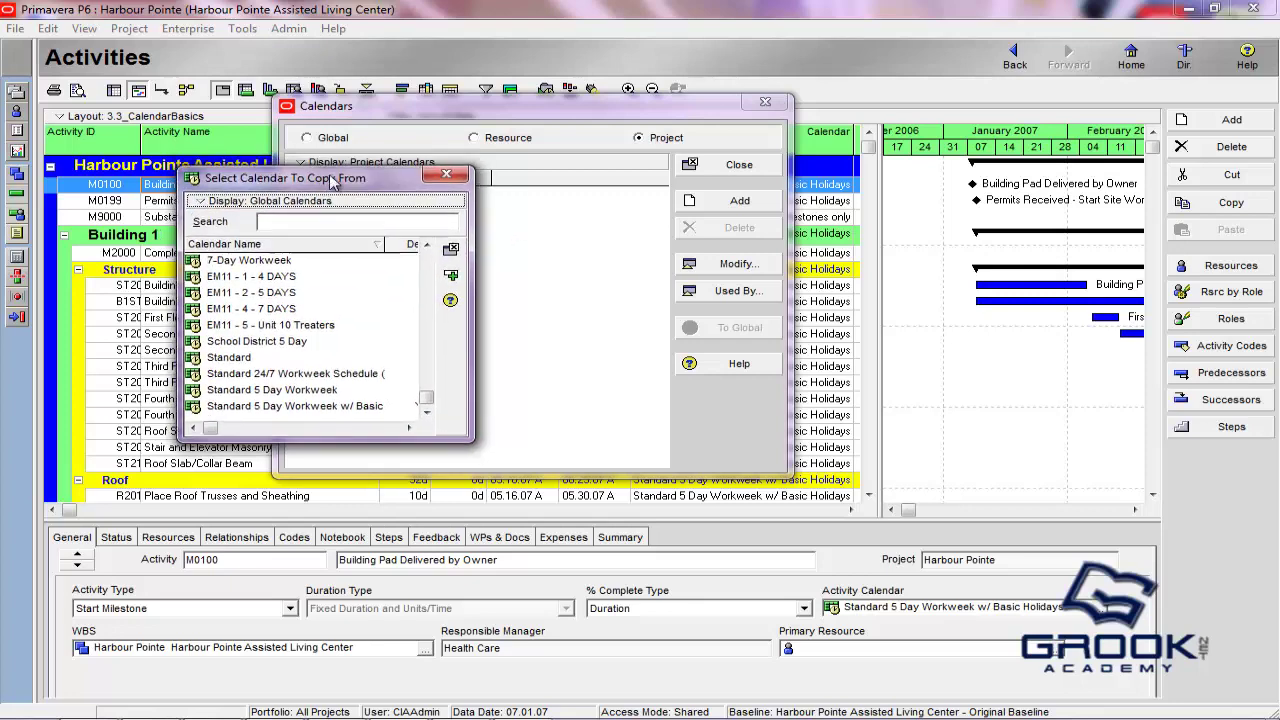
left_click(231, 358)
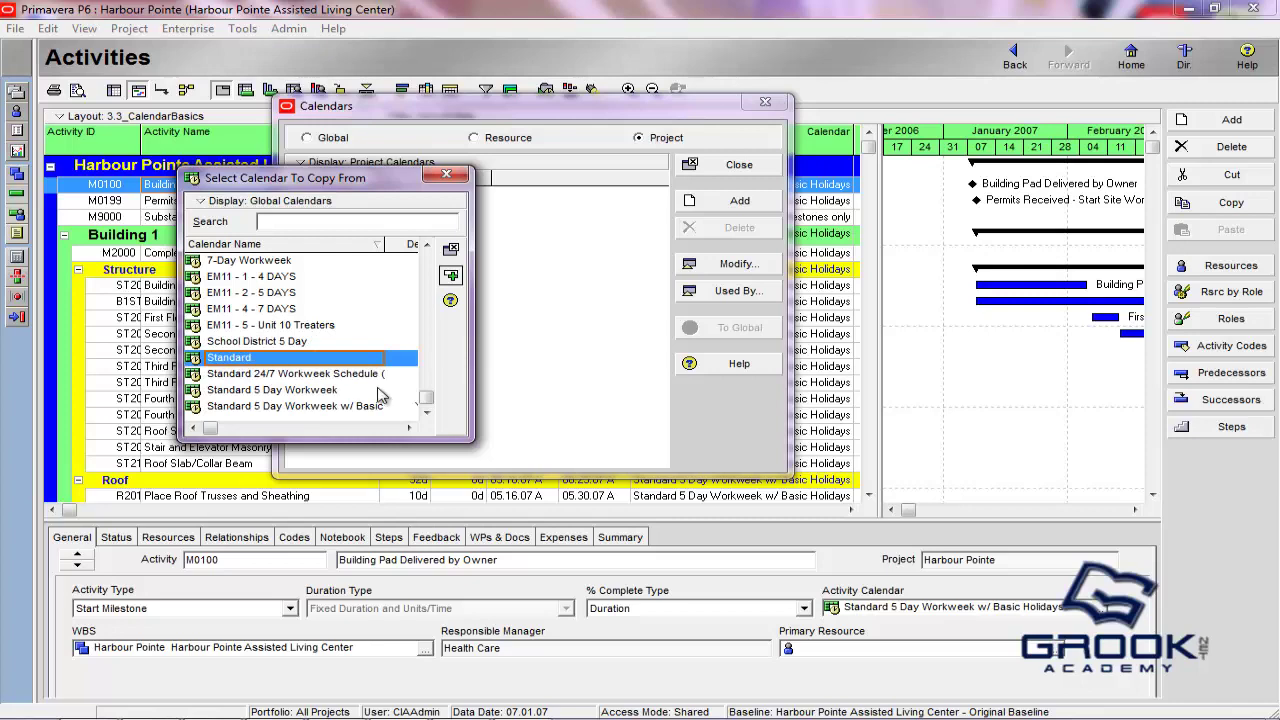
left_click(450, 275)
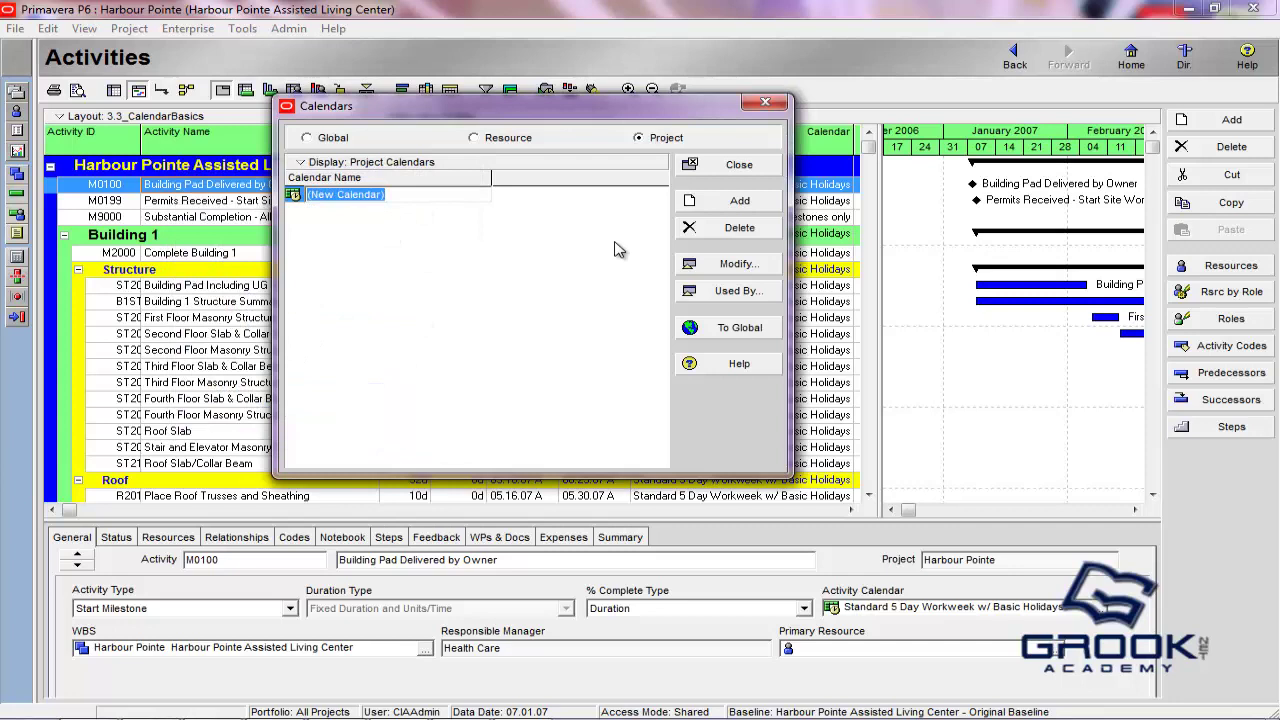
type("HP_Carpenters")
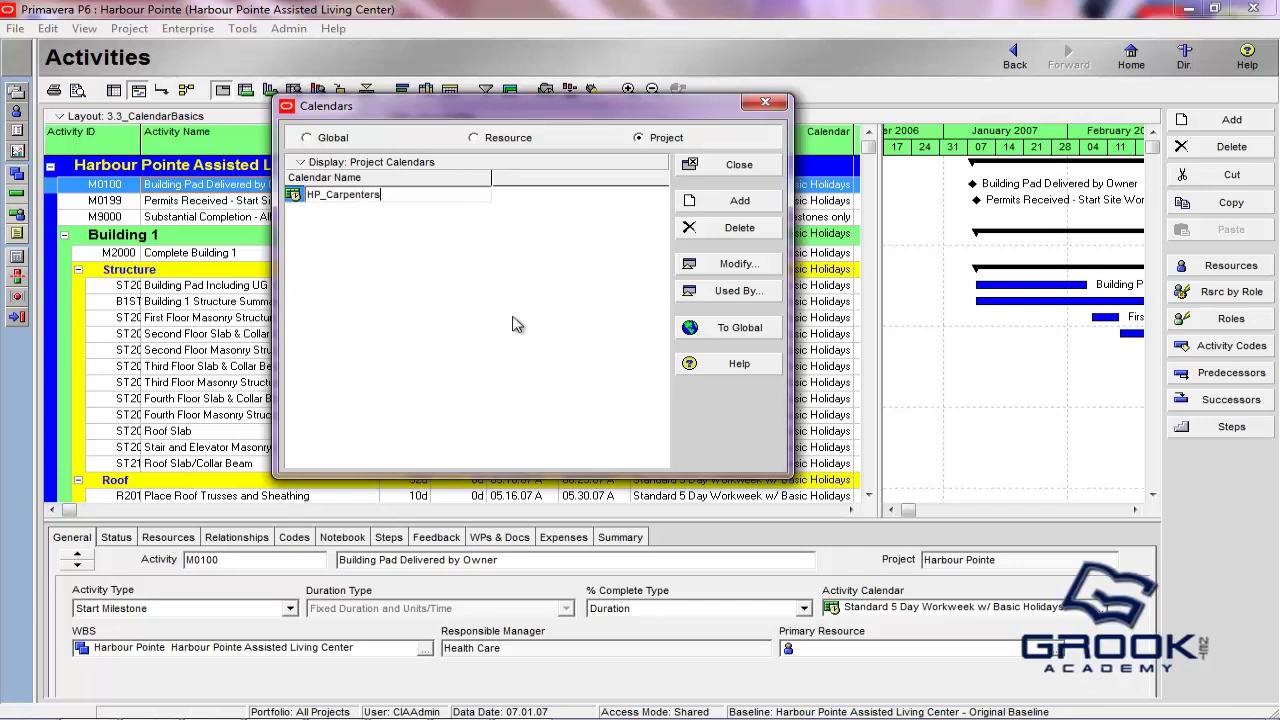
left_click(437, 298)
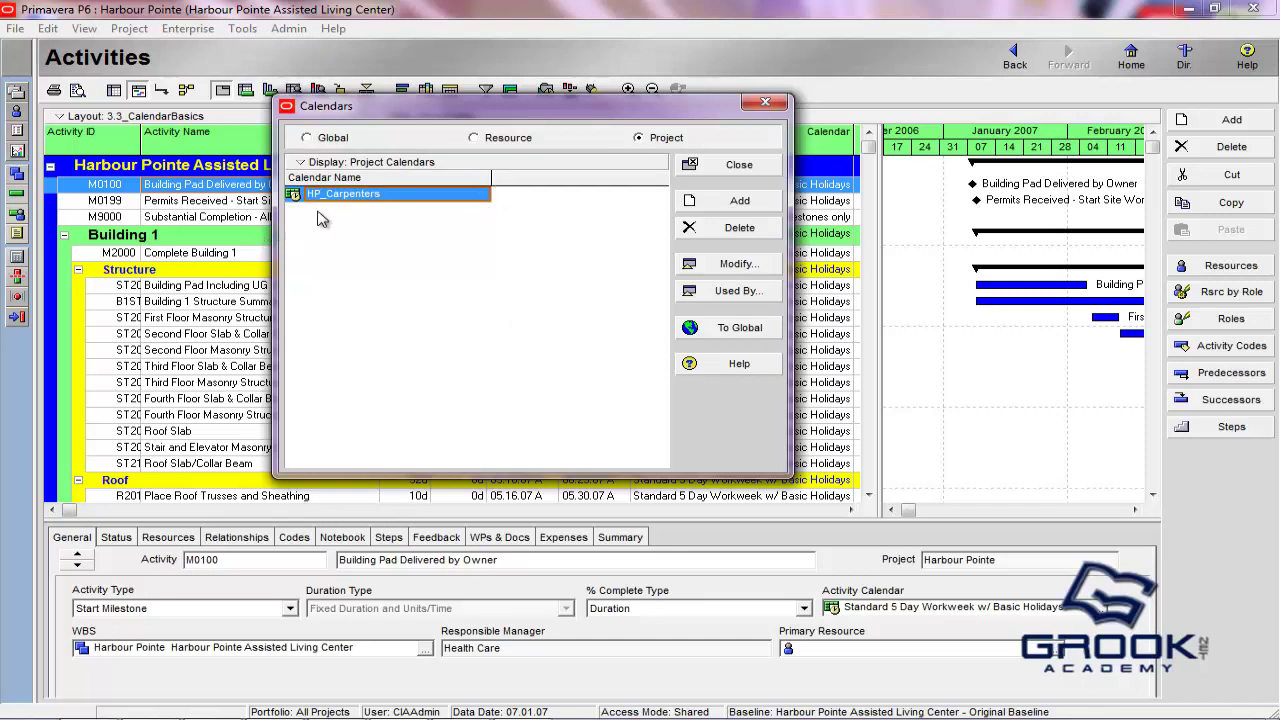
- Open the HP_Carpenters calendar for modification, review its detailed work hours per day, and return to total work hours per day
left_click(725, 268)
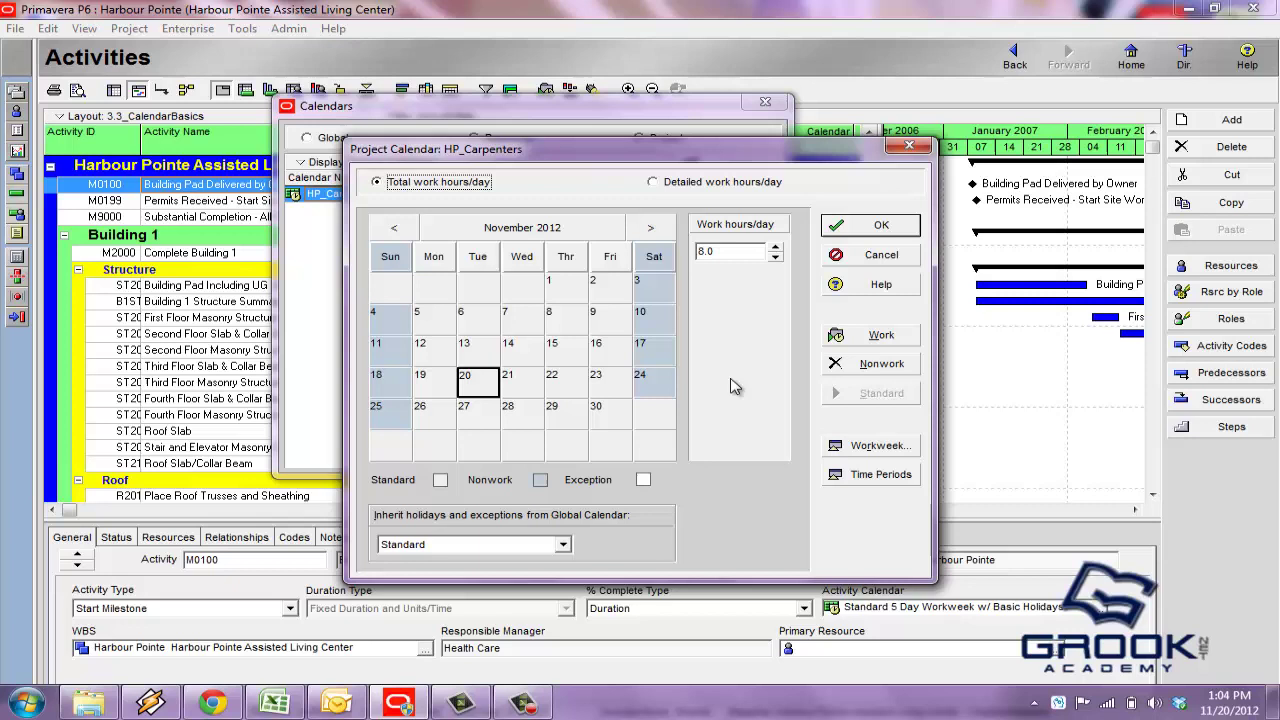
left_click_drag(609, 149, 578, 142)
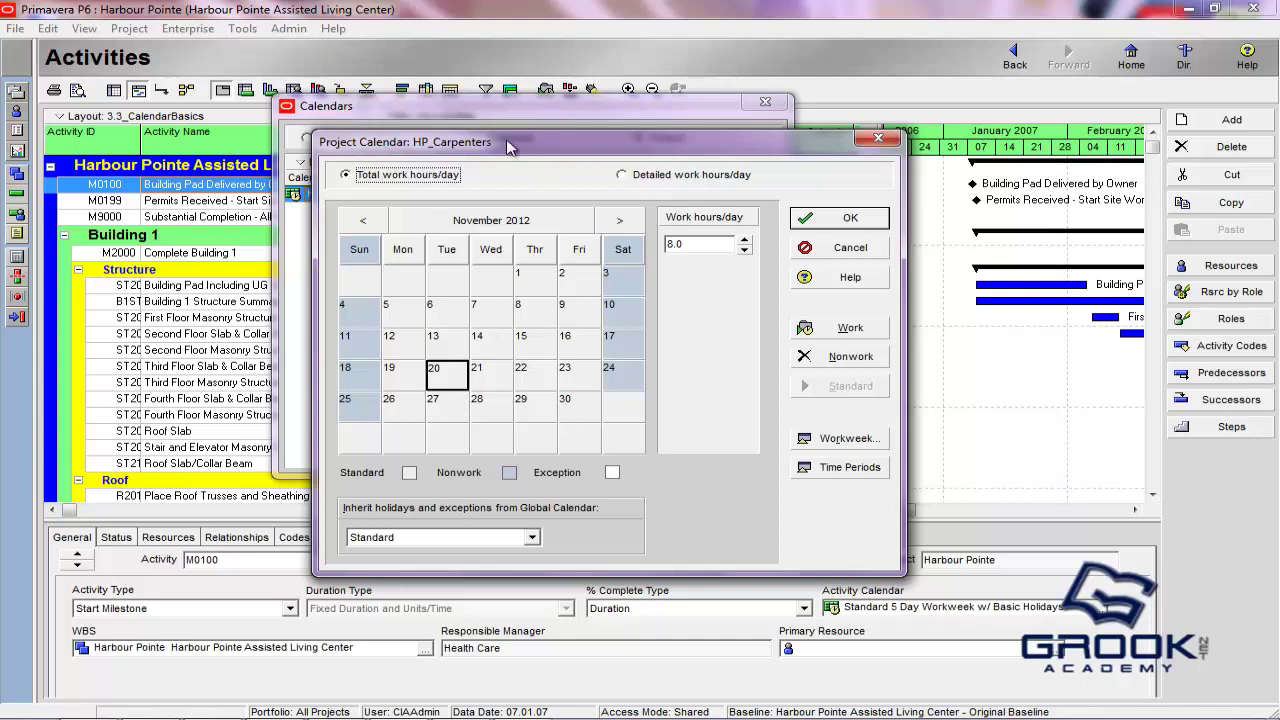
mouse_move(506, 142)
left_mouse_down()
mouse_move(590, 126)
mouse_move(595, 209)
mouse_move(704, 180)
mouse_move(530, 122)
mouse_move(516, 142)
left_mouse_up()
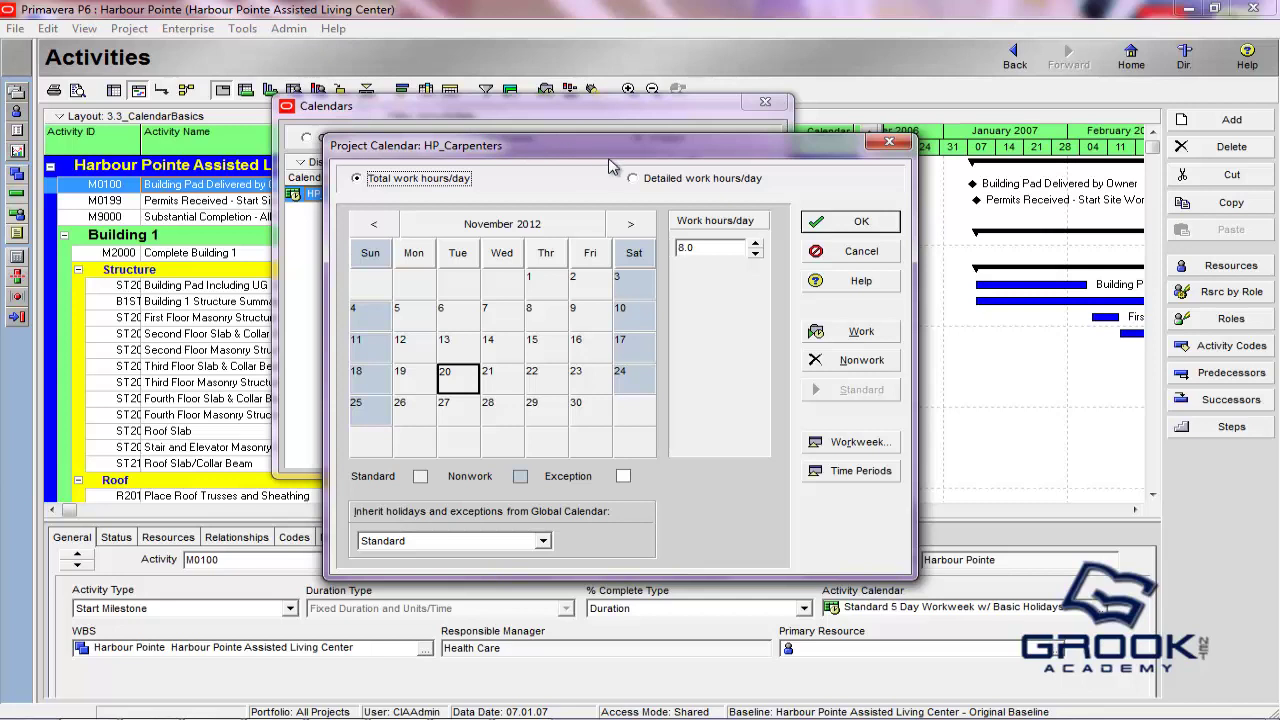
left_click_drag(581, 146, 569, 137)
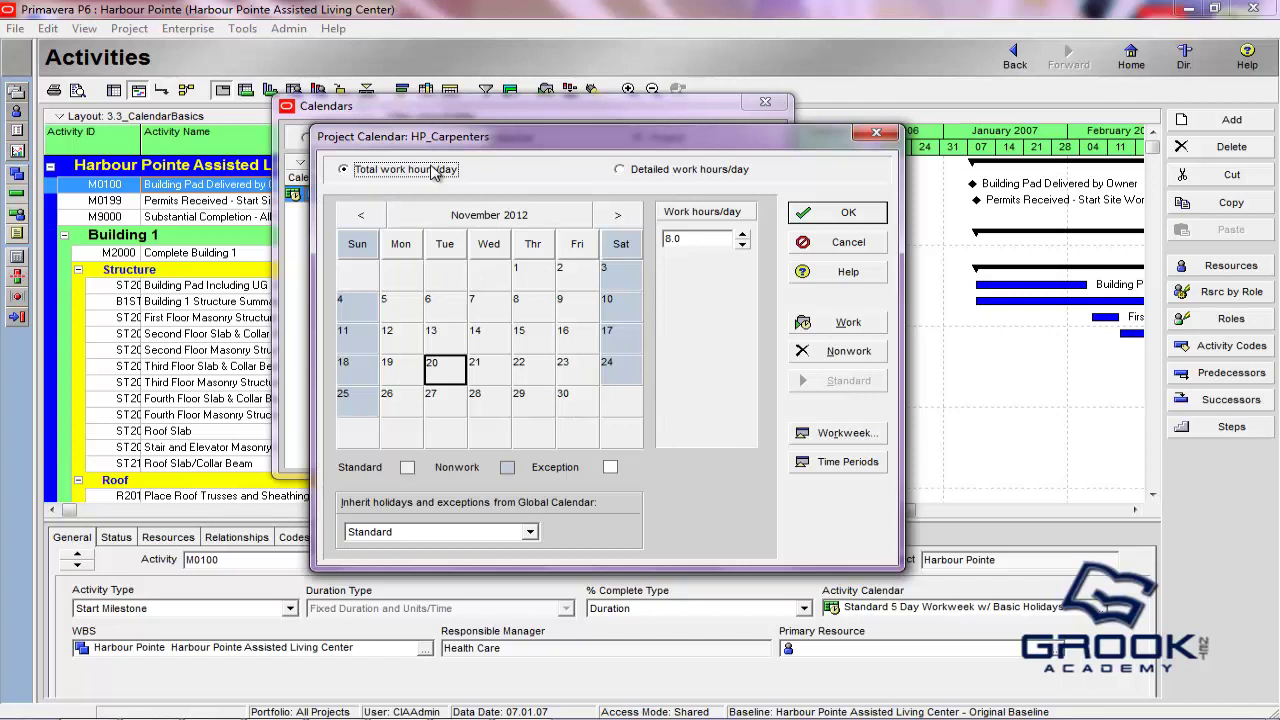
left_click(620, 171)
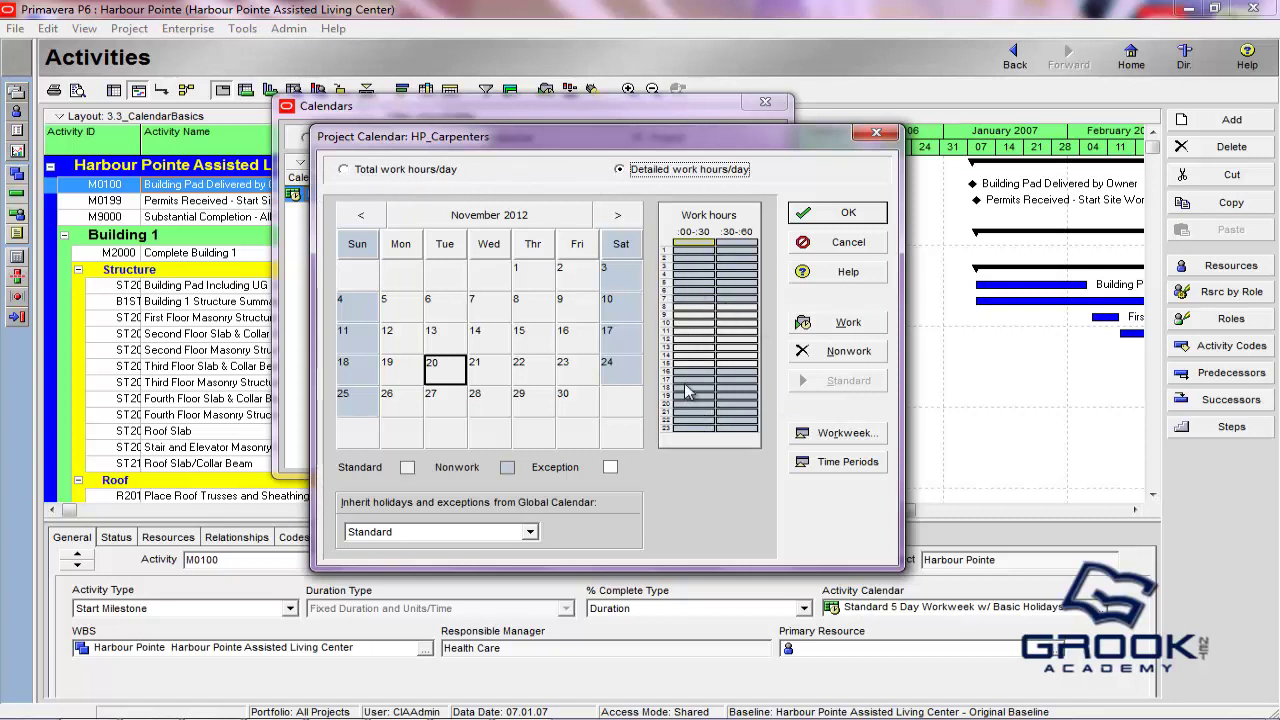
left_click(345, 170)
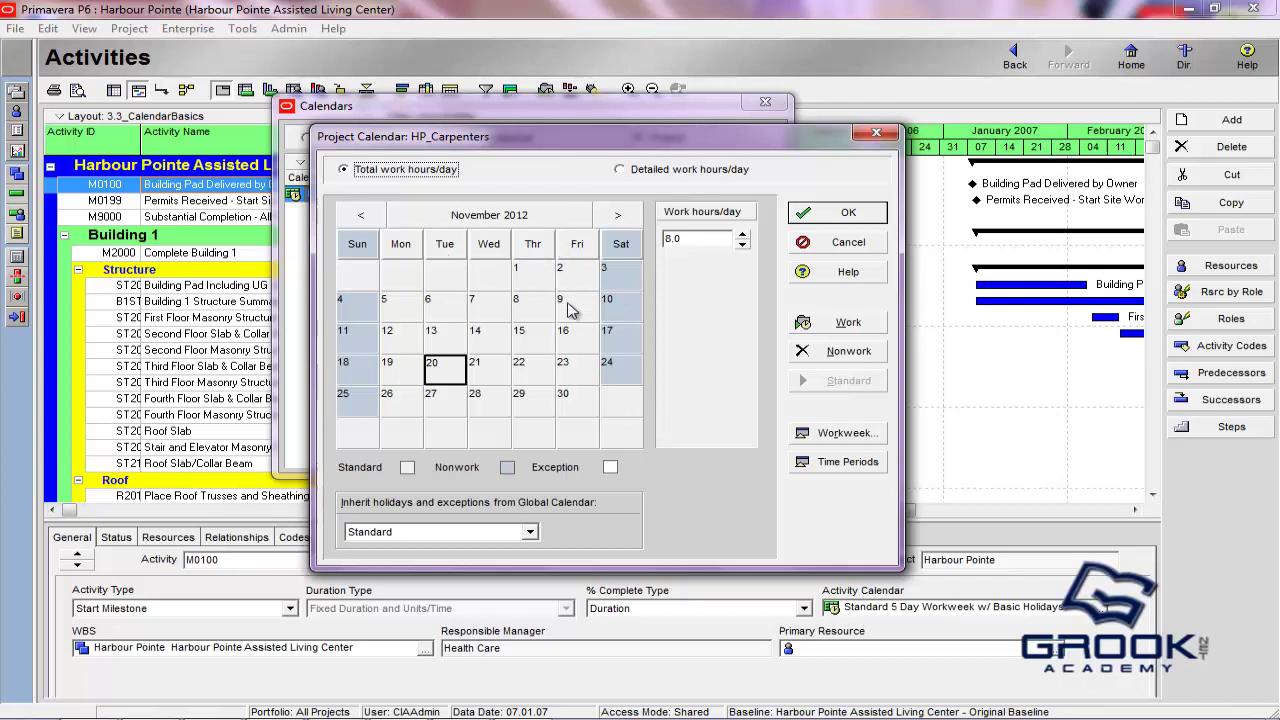
- Make the Sundays November 4, 11, 18 and 25, 2012 work days in the HP_Carpenters calendar
left_click(362, 308)
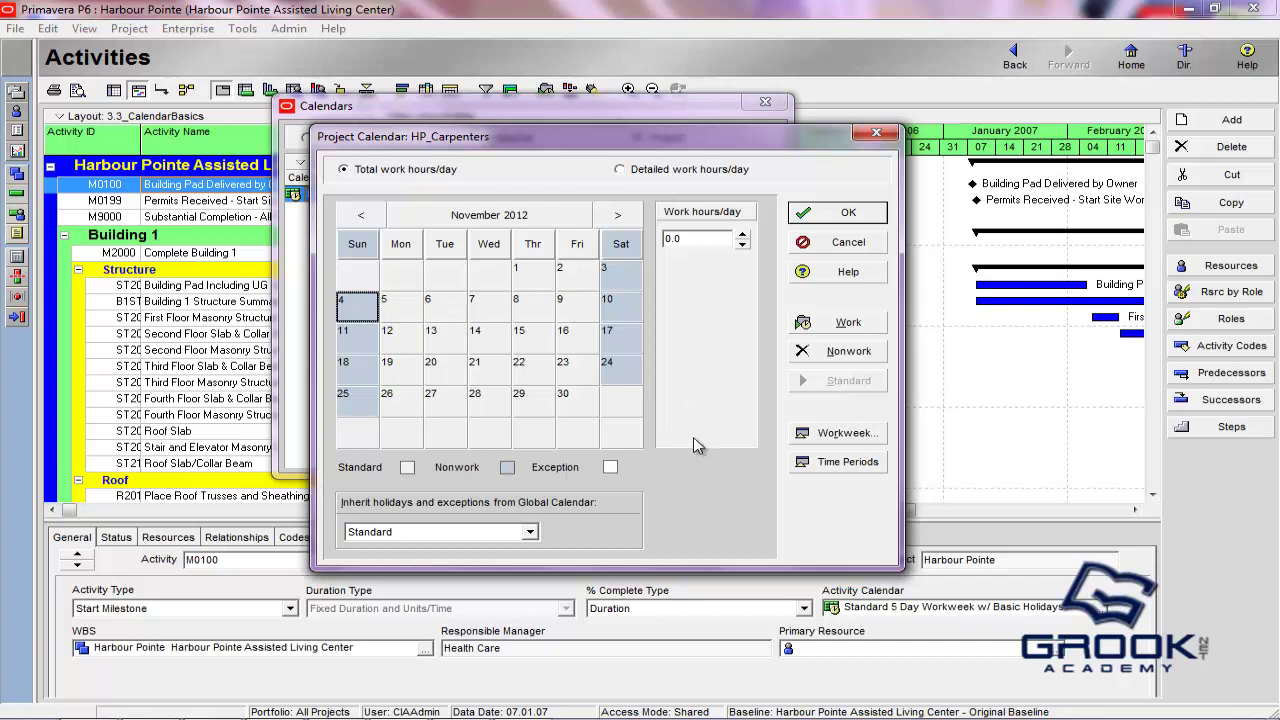
left_click(848, 324)
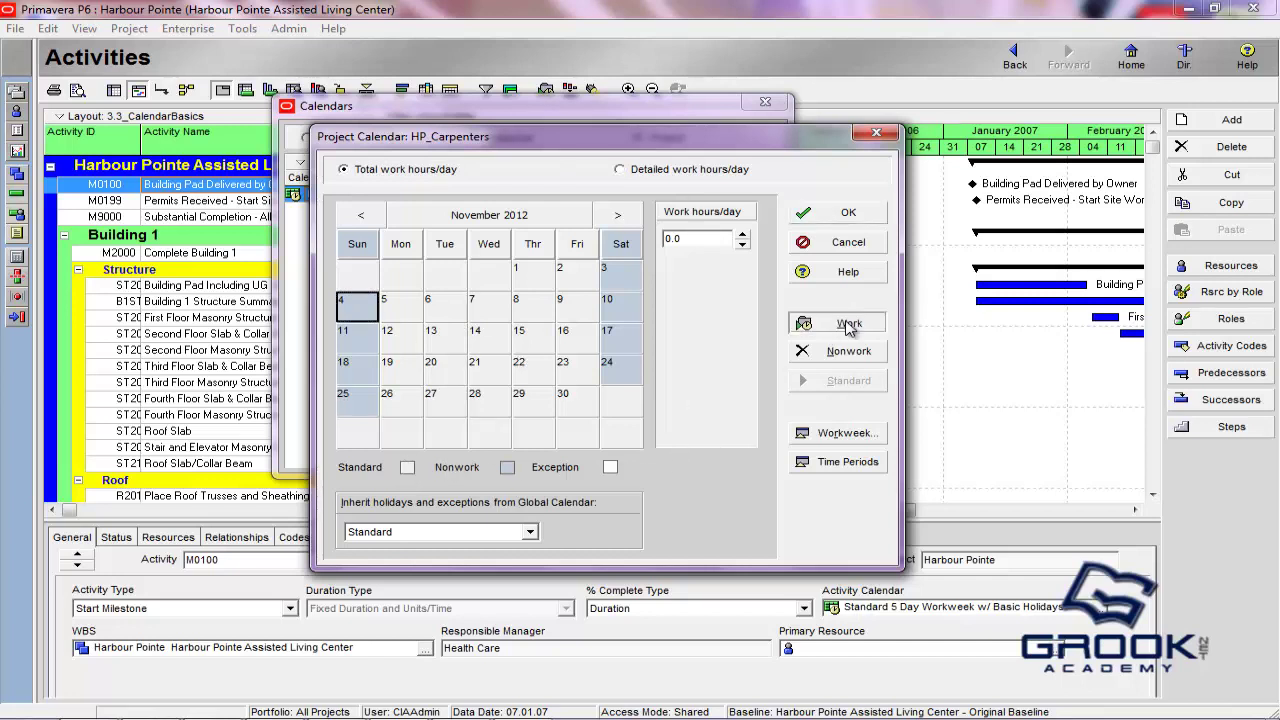
left_click(362, 337)
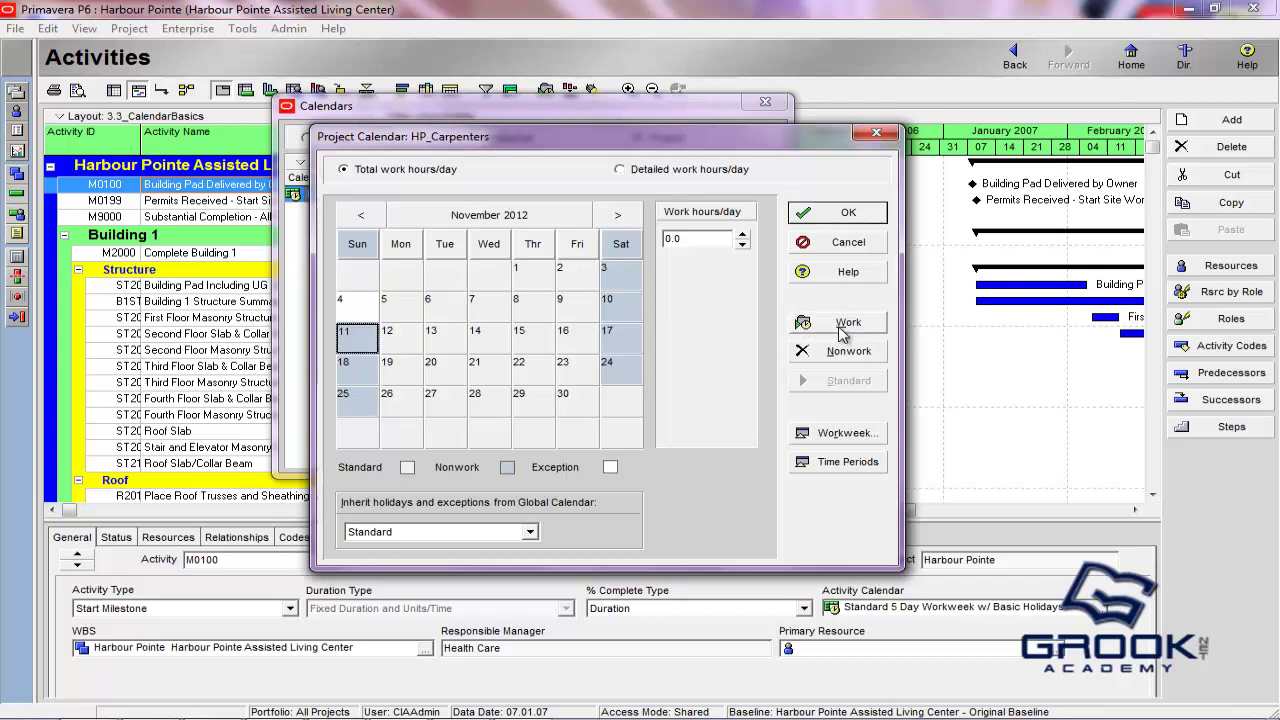
left_click(845, 325)
left_click(365, 371)
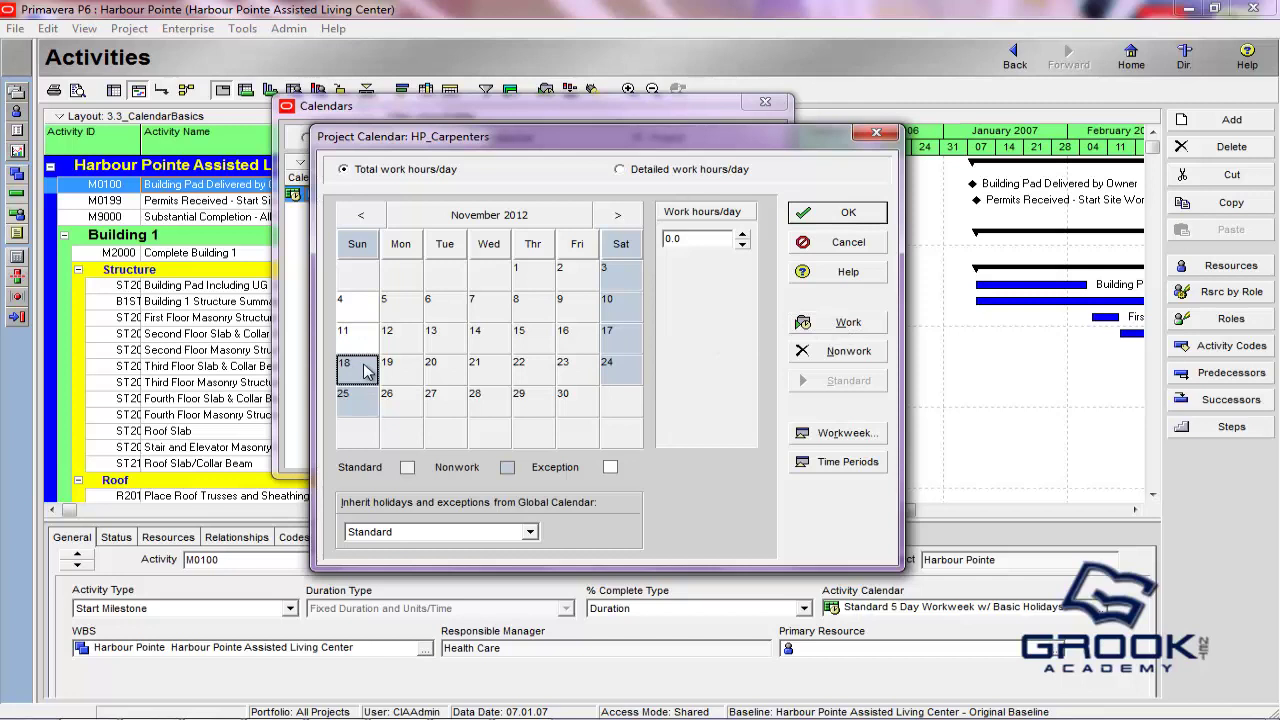
left_click(818, 323)
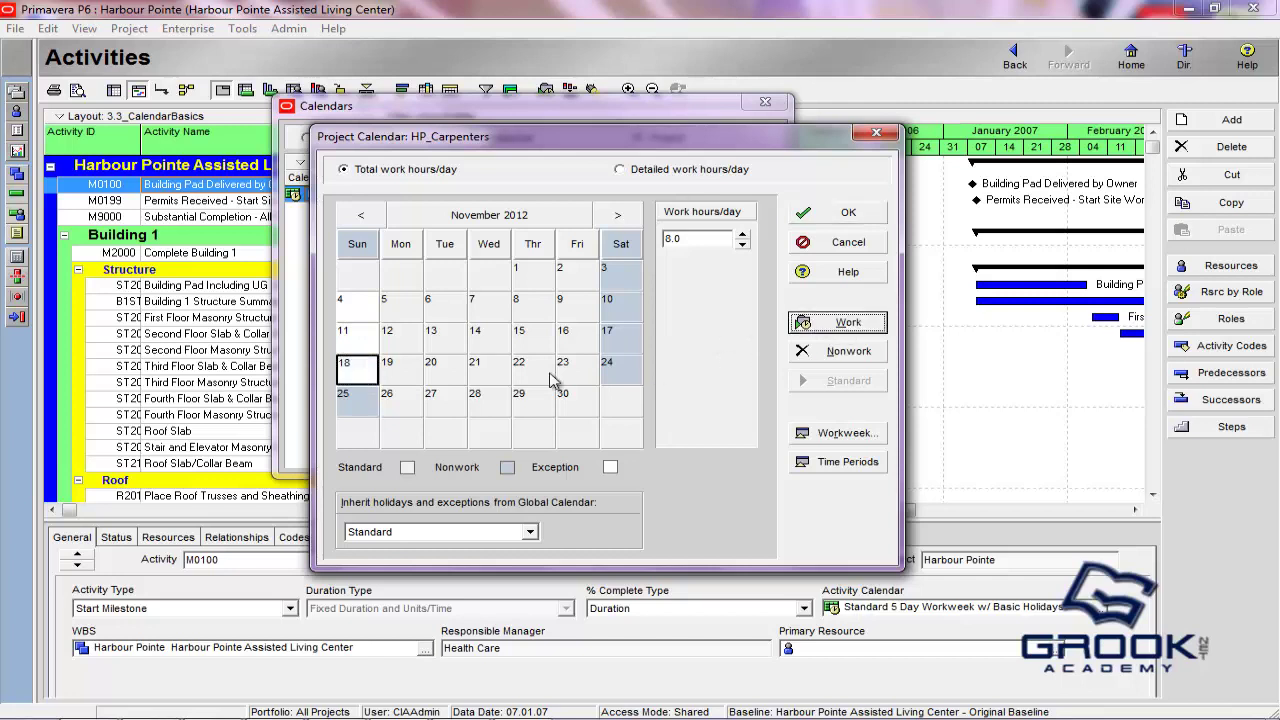
left_click(362, 400)
left_click(862, 323)
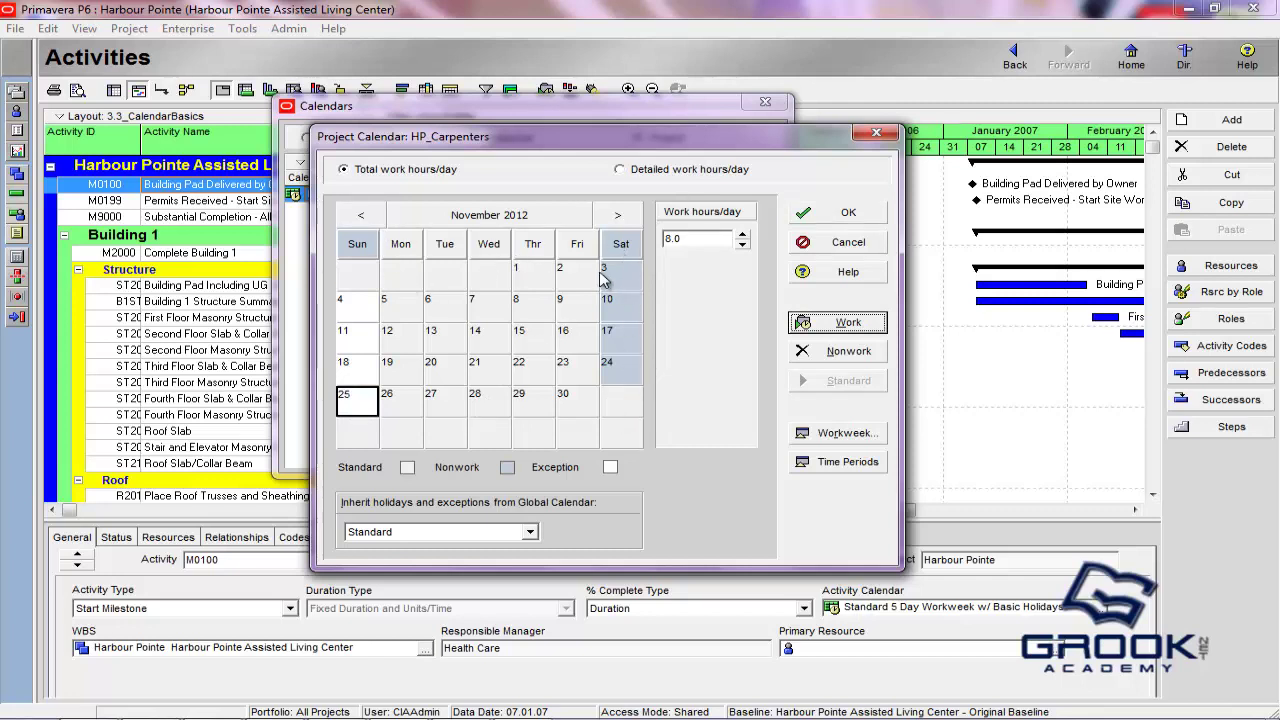
- Make the Fridays November 2, 9, 16, 23 and 30, 2012 nonwork days in the HP_Carpenters calendar
left_click(577, 304)
left_click(585, 278)
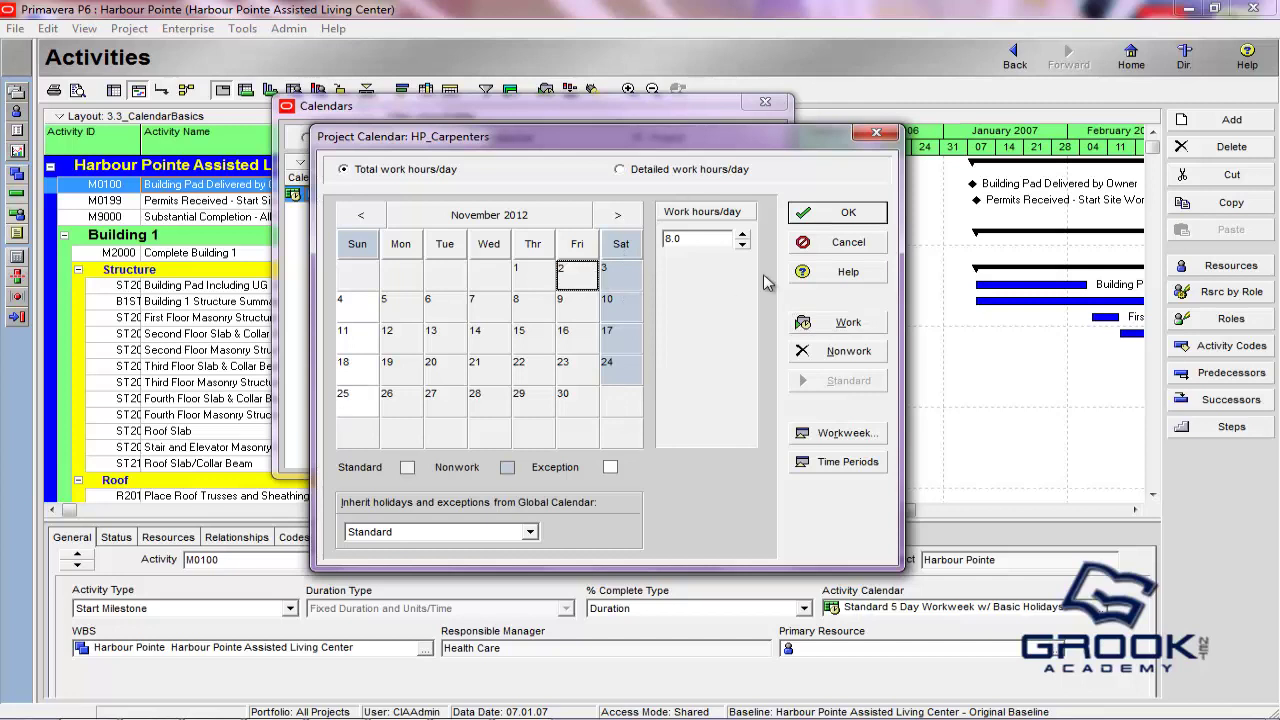
left_click(845, 351)
left_click(592, 312)
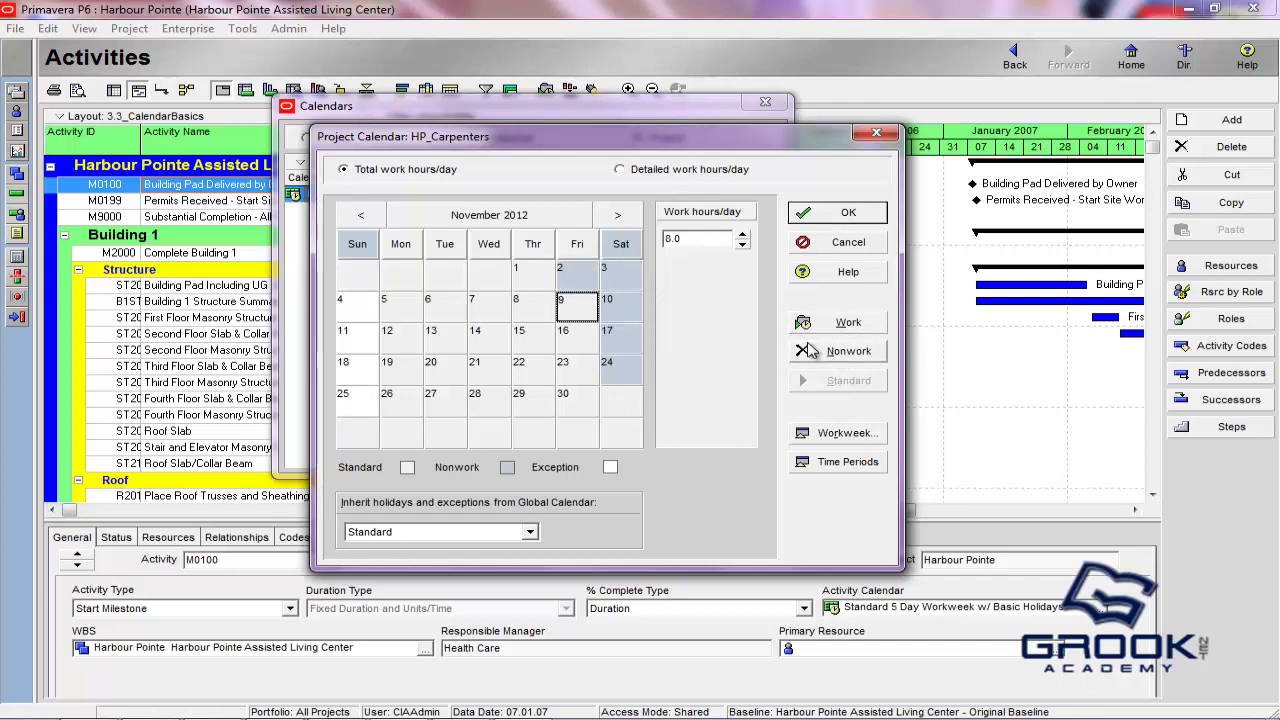
left_click(815, 352)
left_click(568, 347)
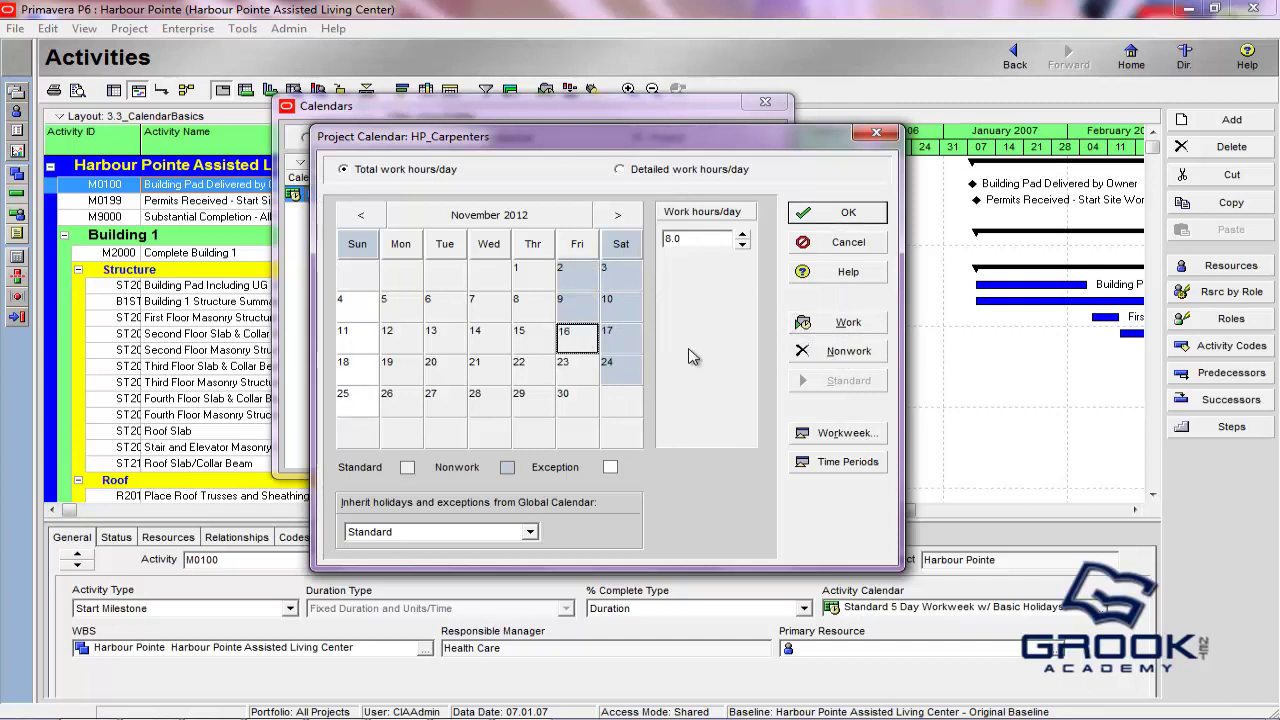
left_click(845, 351)
left_click(545, 375)
left_click(578, 374)
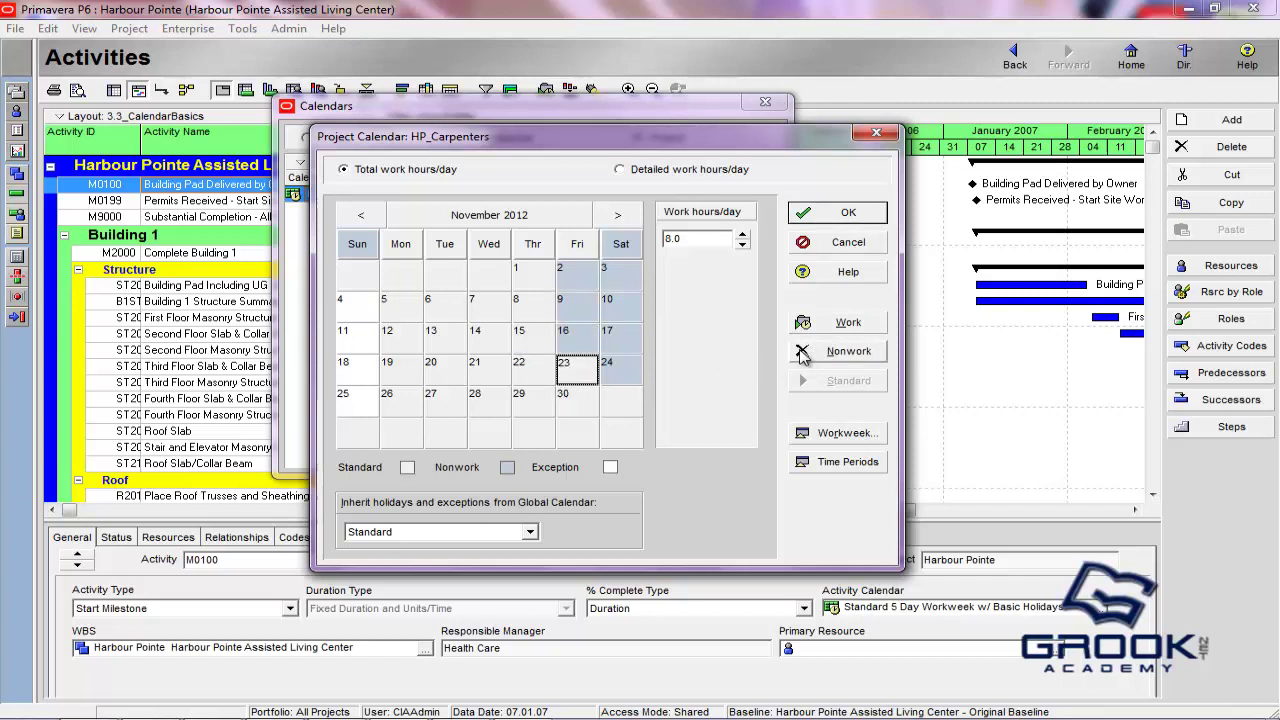
left_click(800, 352)
left_click(590, 399)
left_click(848, 354)
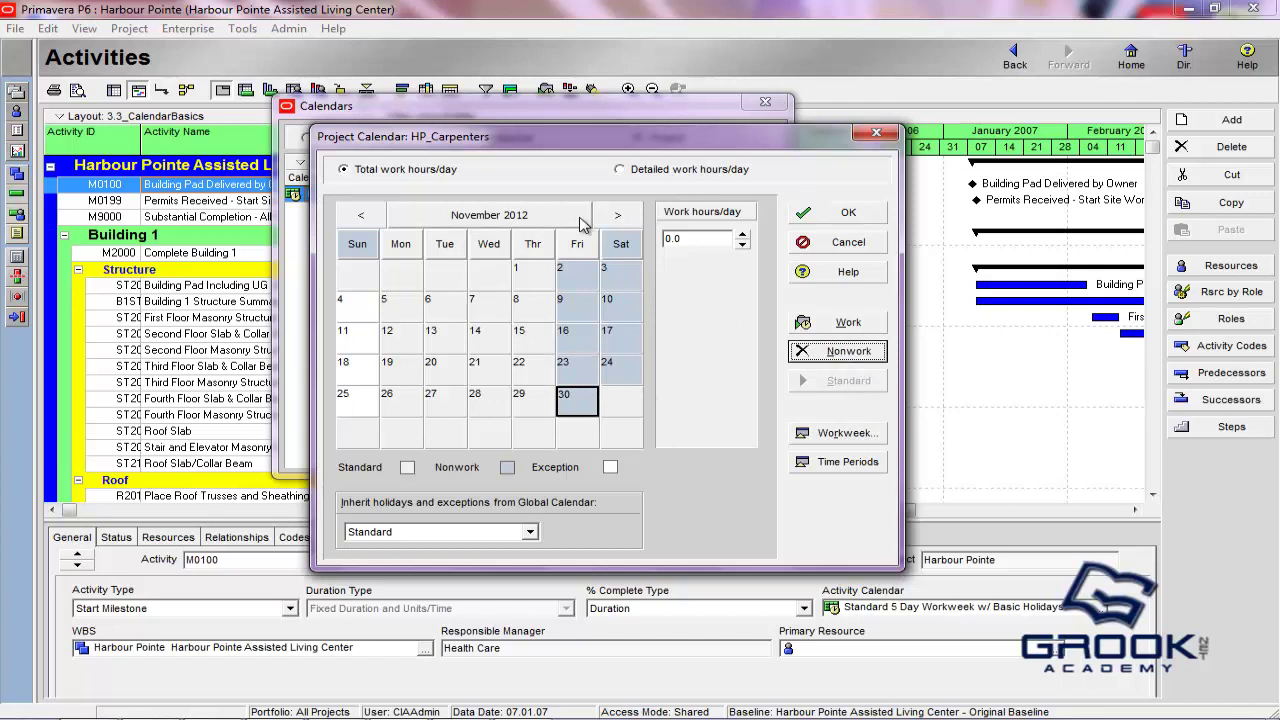
- Check the work days of December 2012 in the HP_Carpenters calendar and return to November 2012
left_click(505, 372)
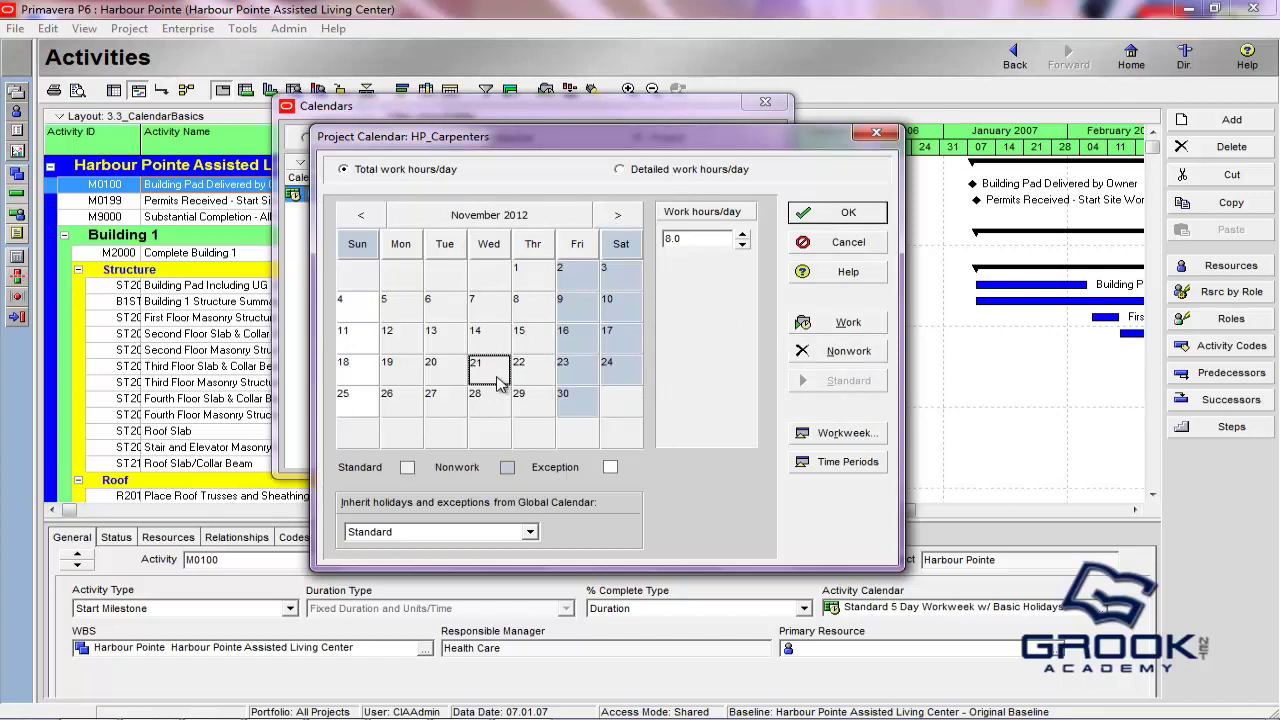
left_click(617, 215)
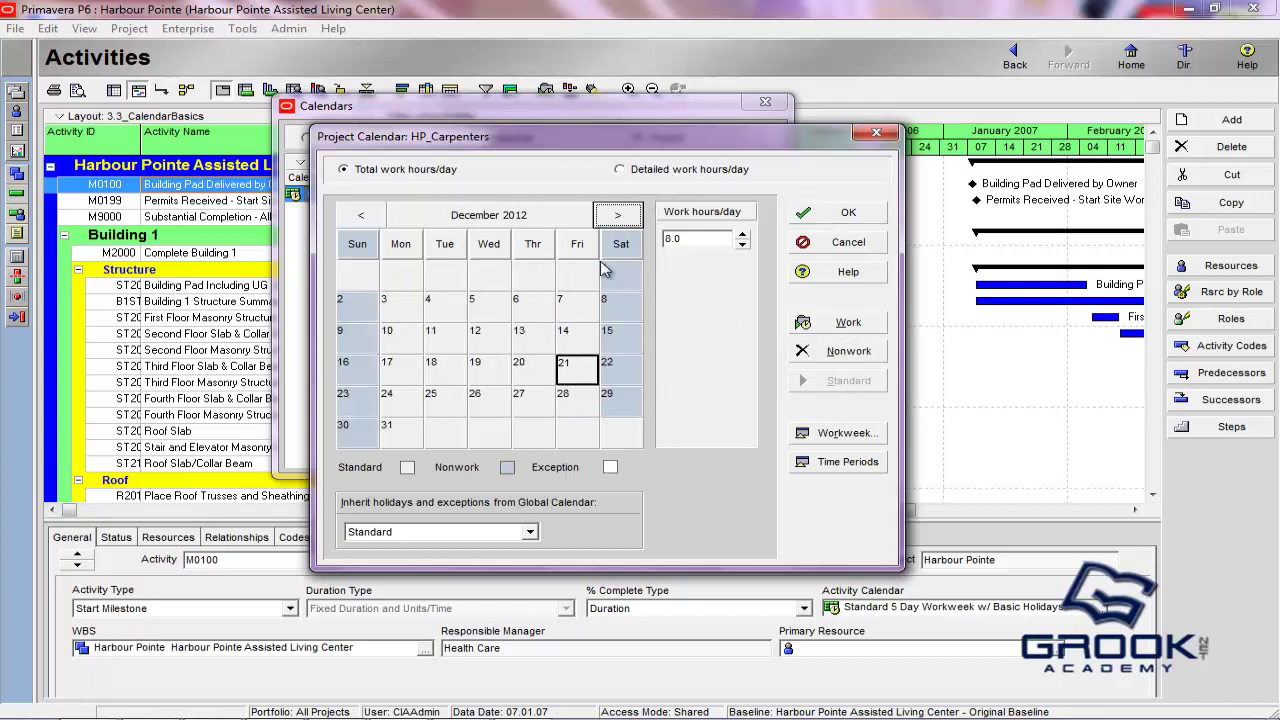
left_click(381, 218)
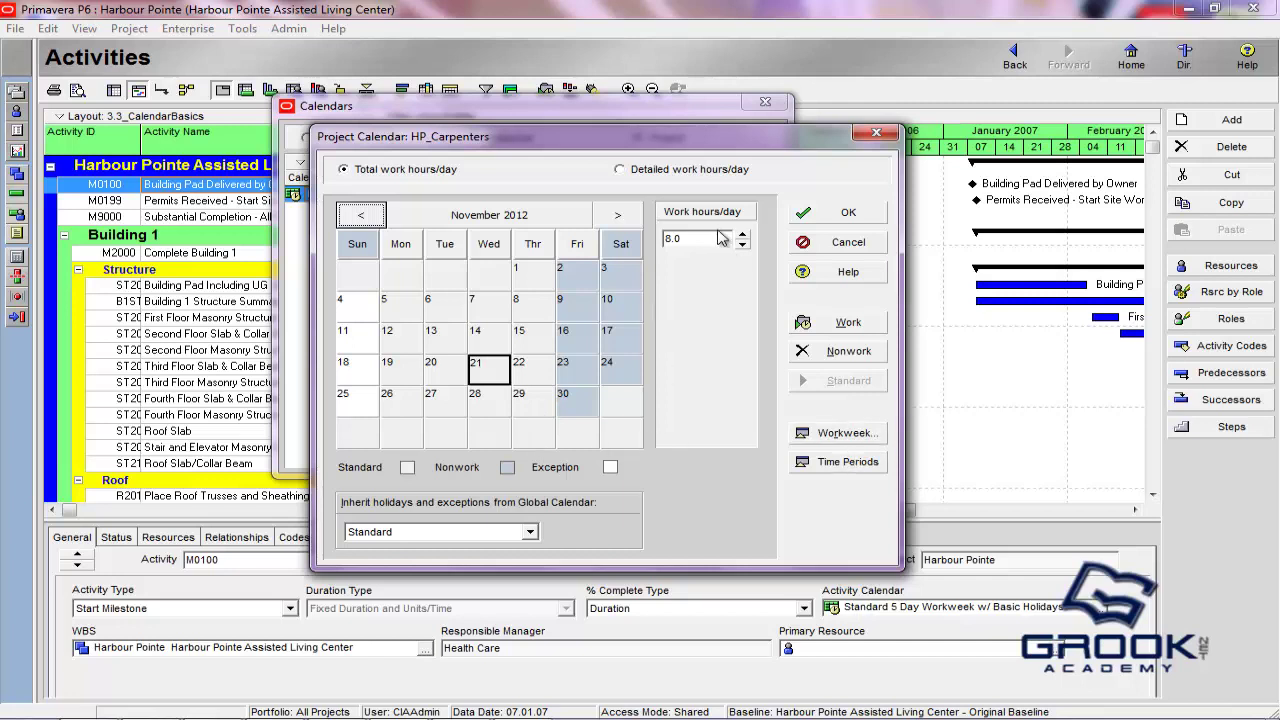
- Raise the work hours of the Sundays November 4, 11, 18 and 25, 2012 to 9.0 hours per day
left_click(356, 312)
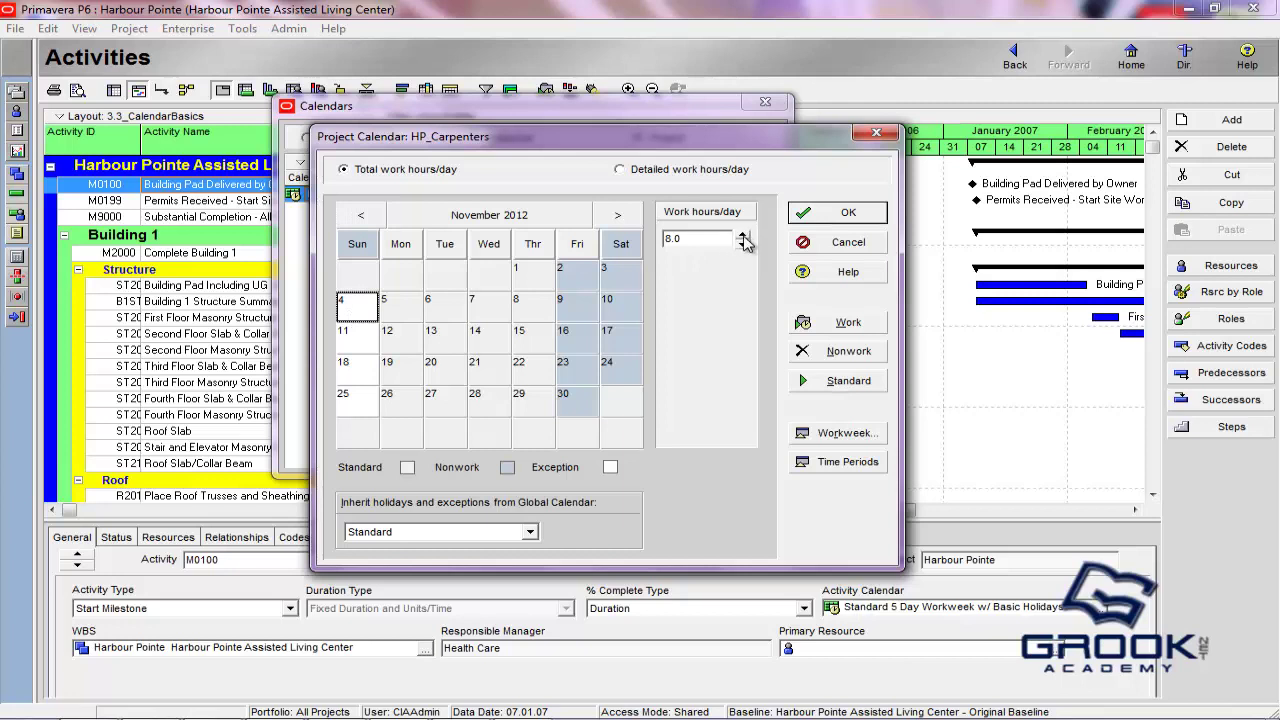
left_click(741, 236)
left_click(742, 235)
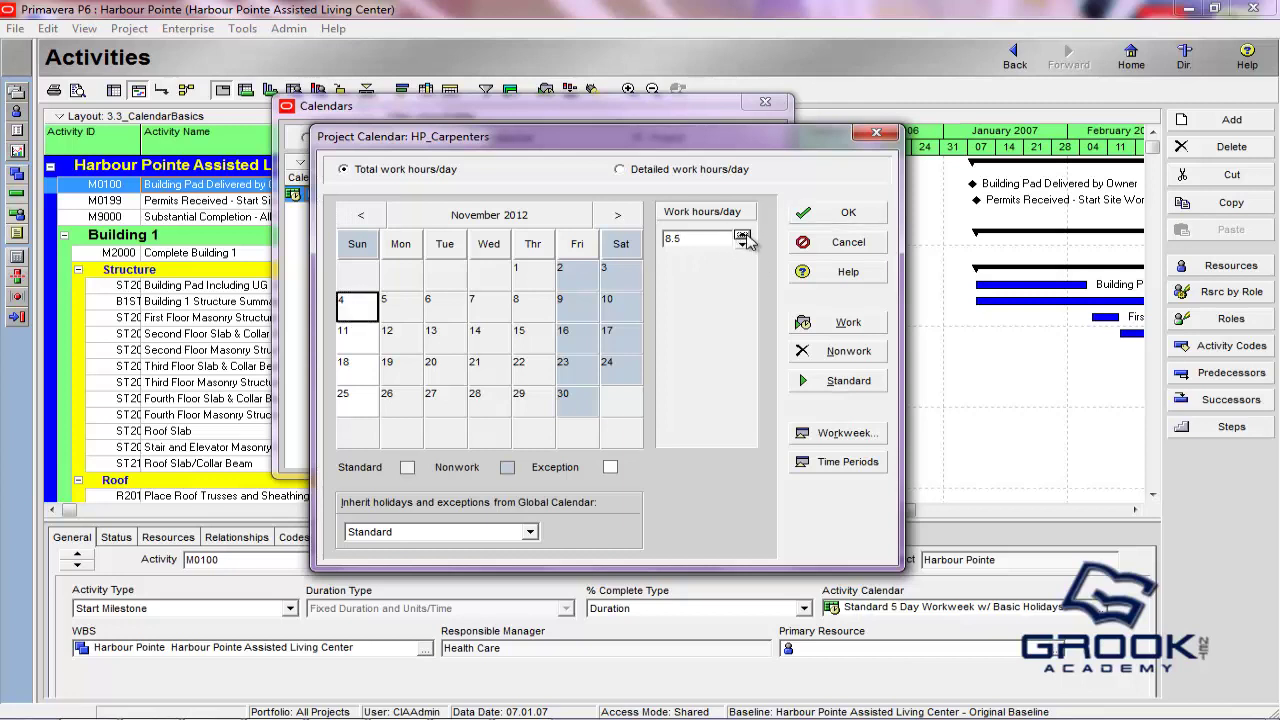
left_click(362, 340)
left_click(741, 235)
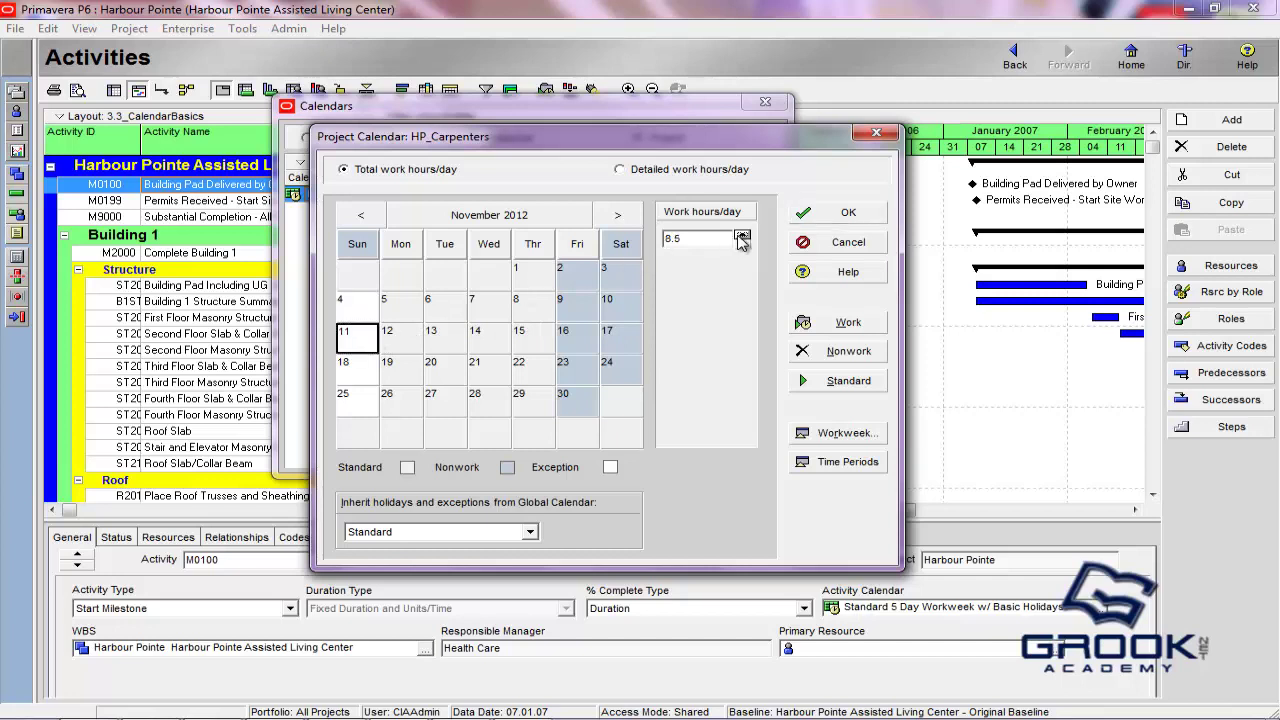
left_click(370, 375)
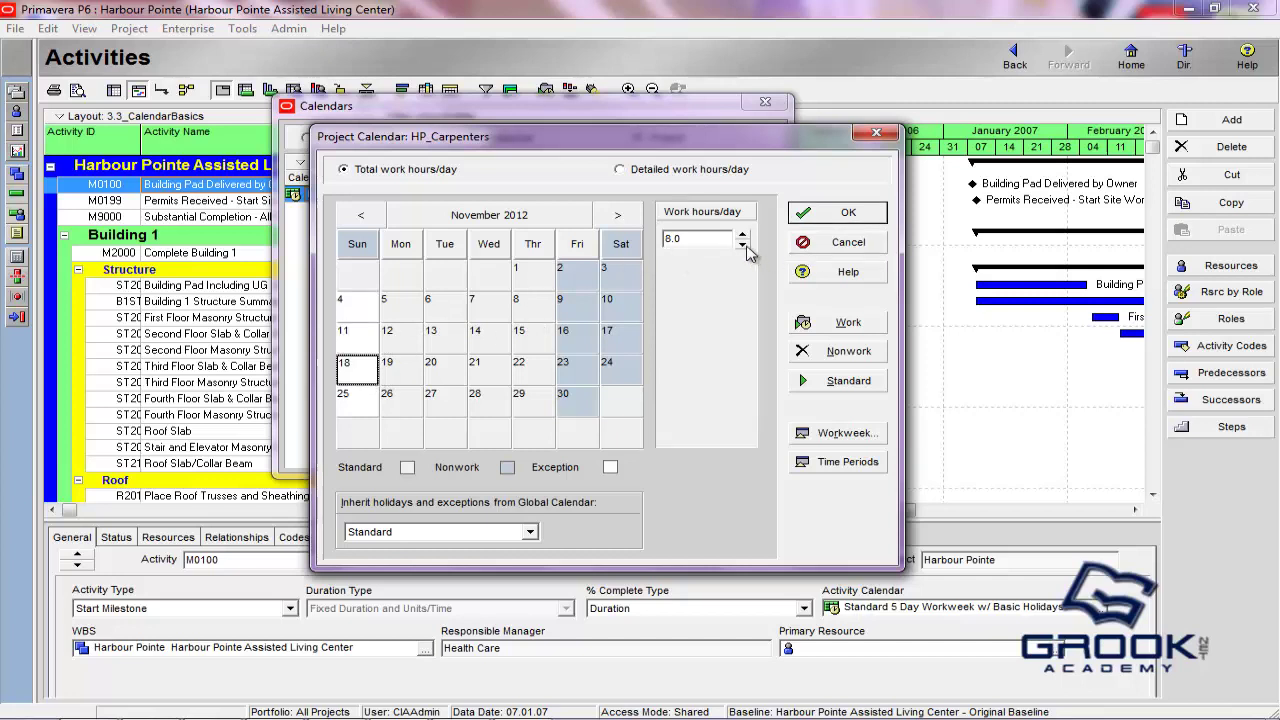
left_click(370, 400)
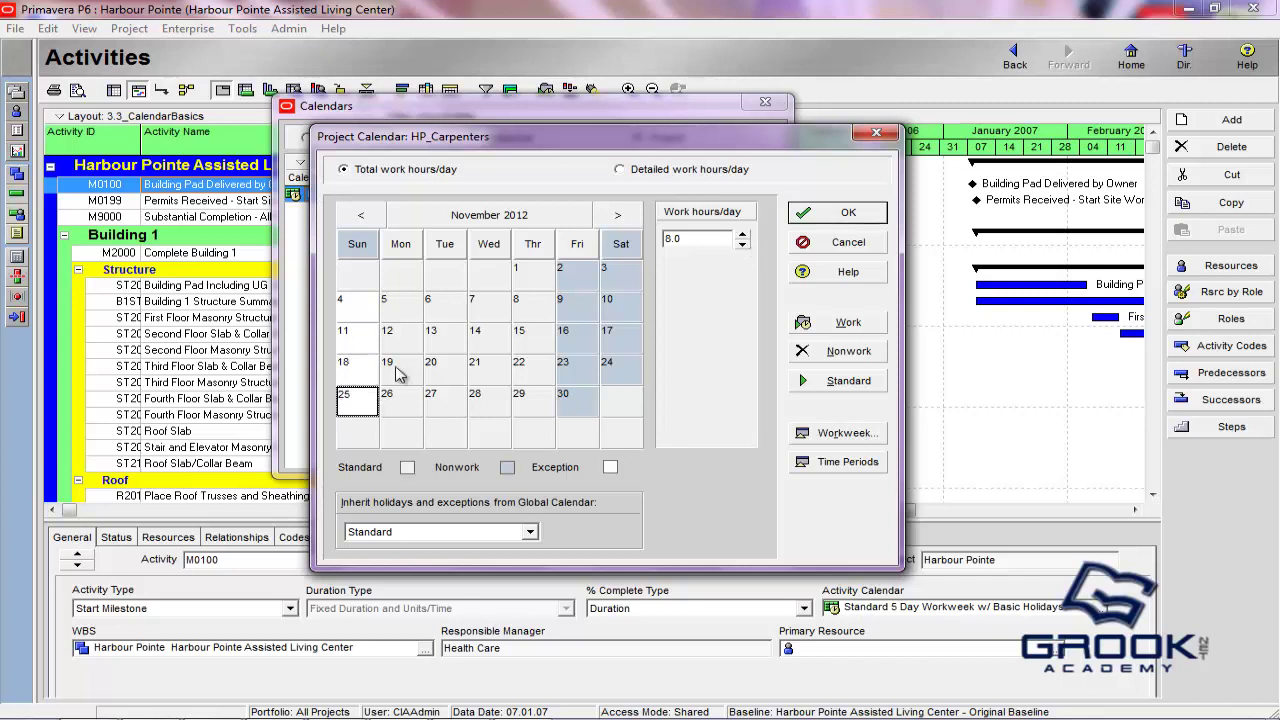
double_click(742, 235)
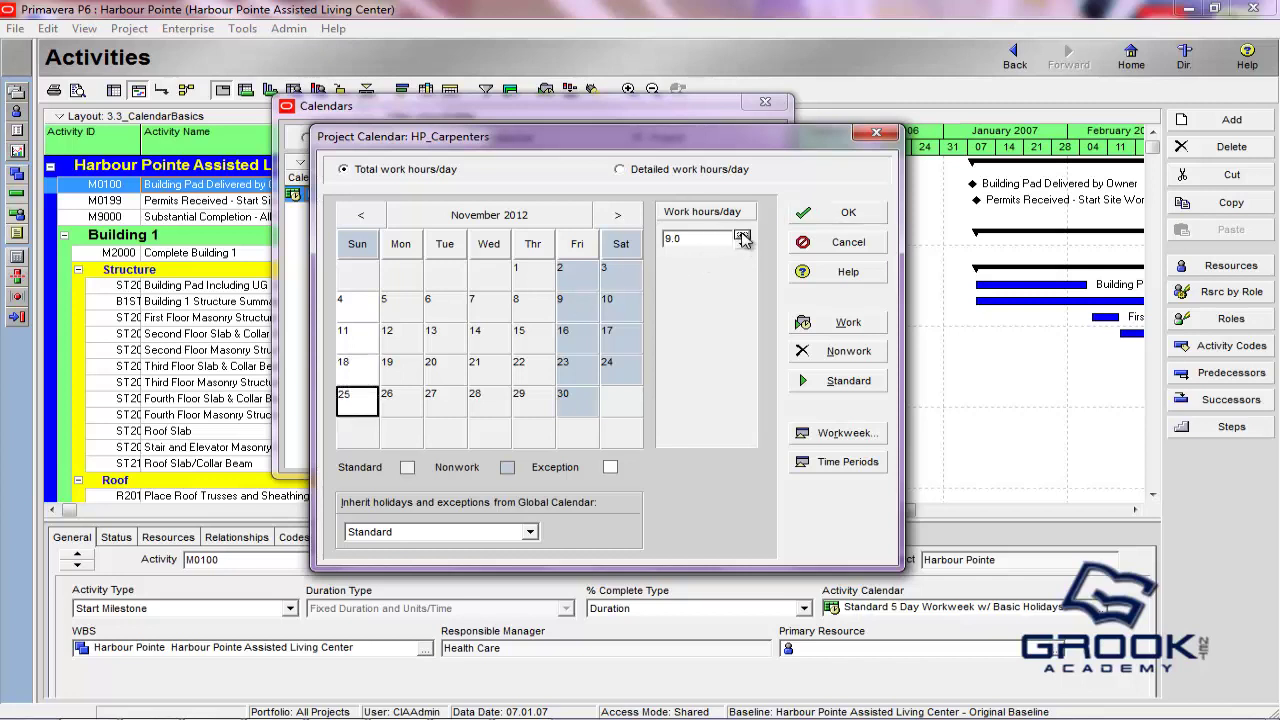
left_click(742, 244)
- Review the HP_Carpenters calendar's work hours for each time period: day, week, month and year
left_click(838, 461)
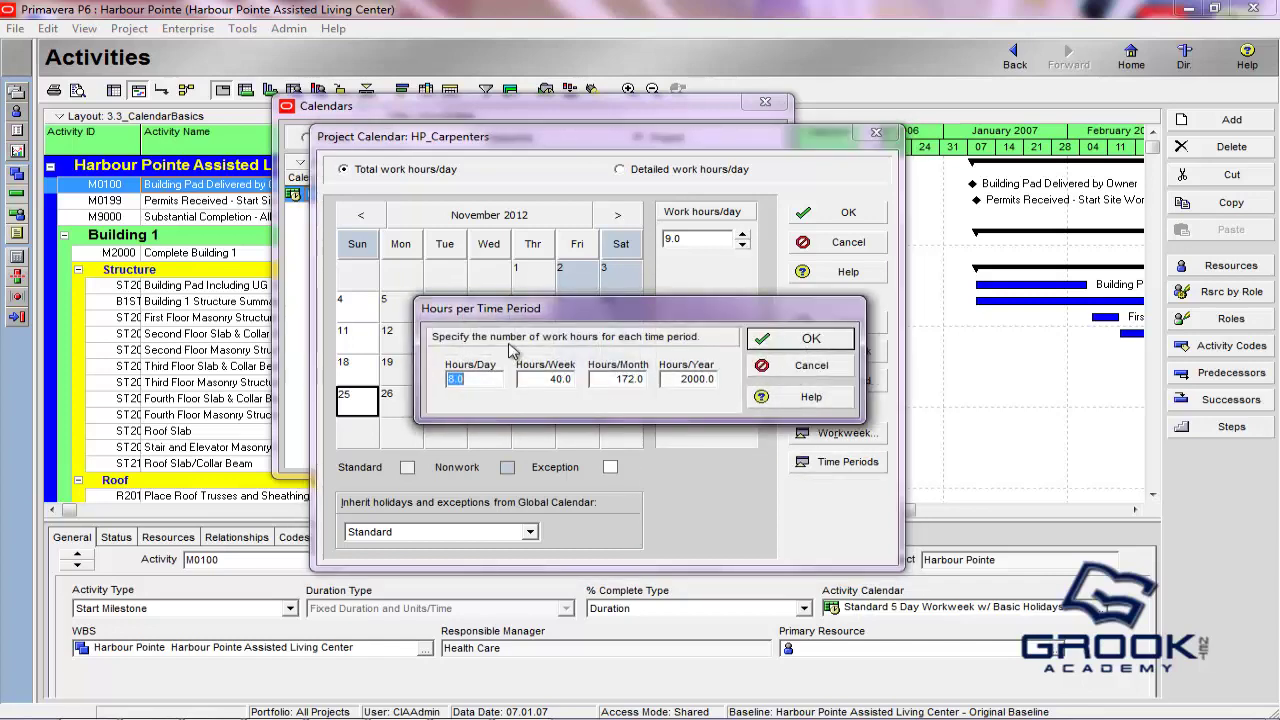
left_click_drag(580, 309, 588, 285)
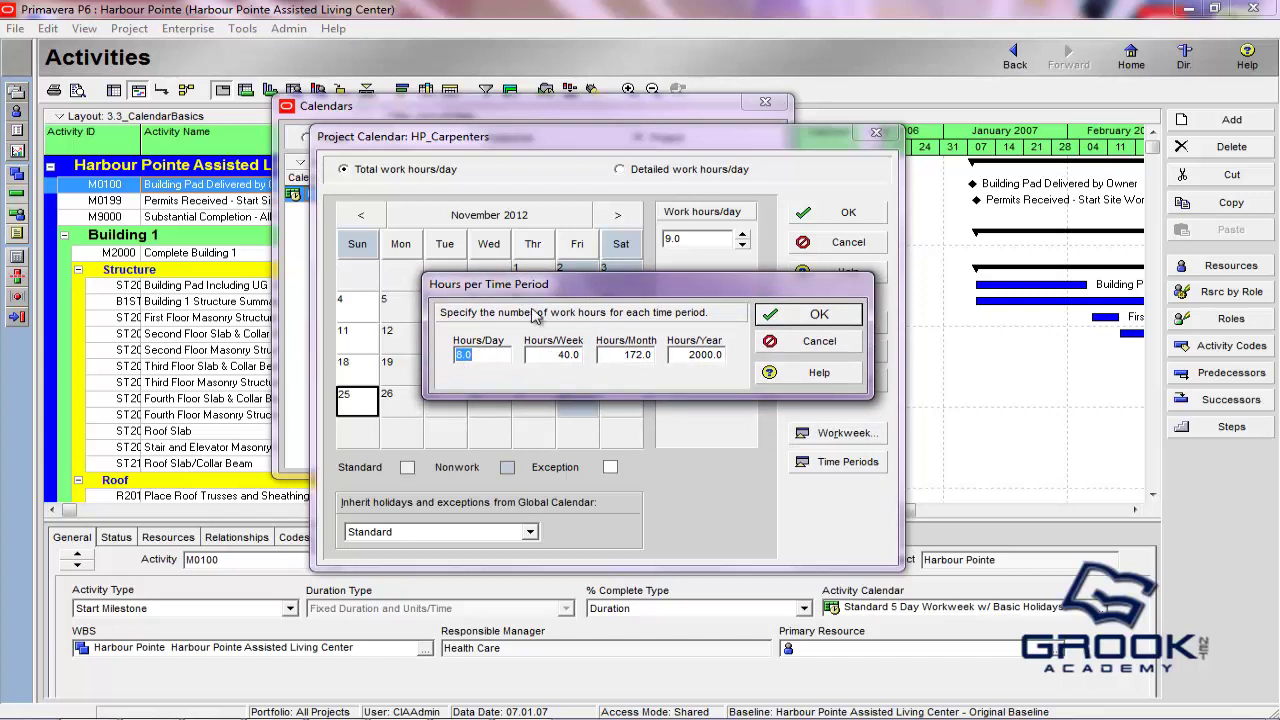
left_click_drag(577, 290, 532, 307)
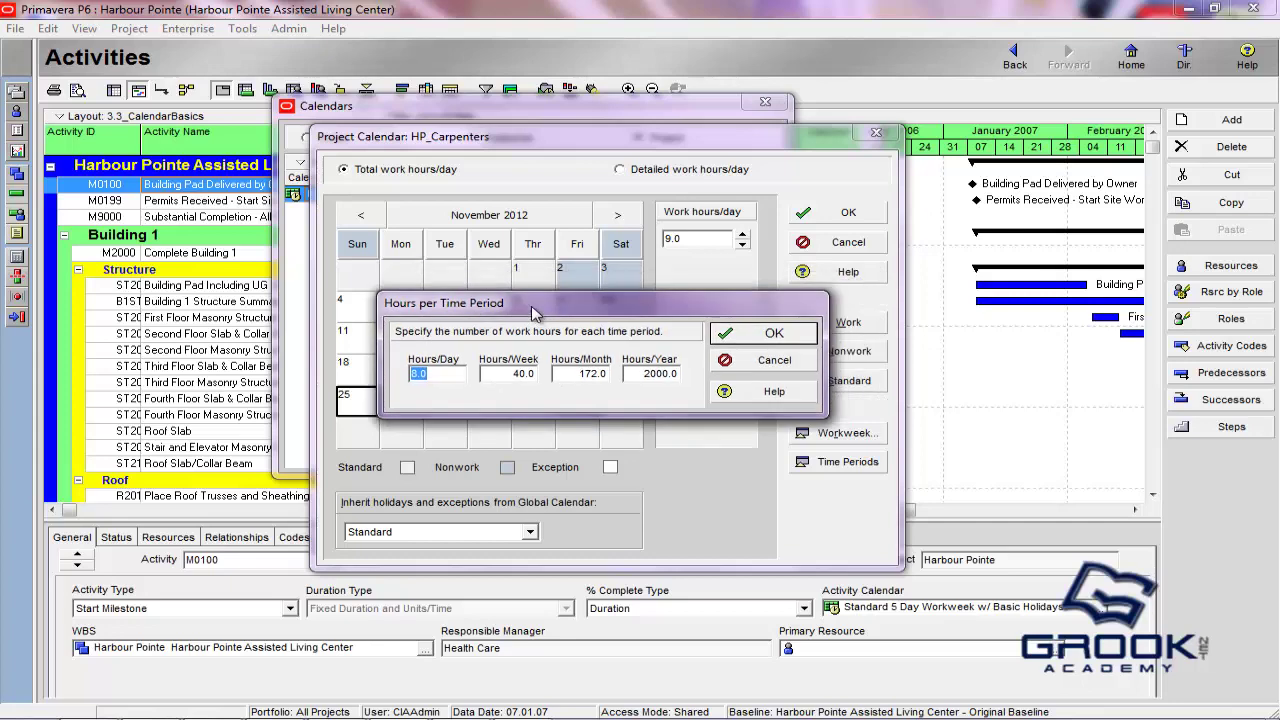
left_click(772, 333)
- Set the calendar's standard weekly work hours to 8 on Sunday and 0 on Friday
left_click(806, 436)
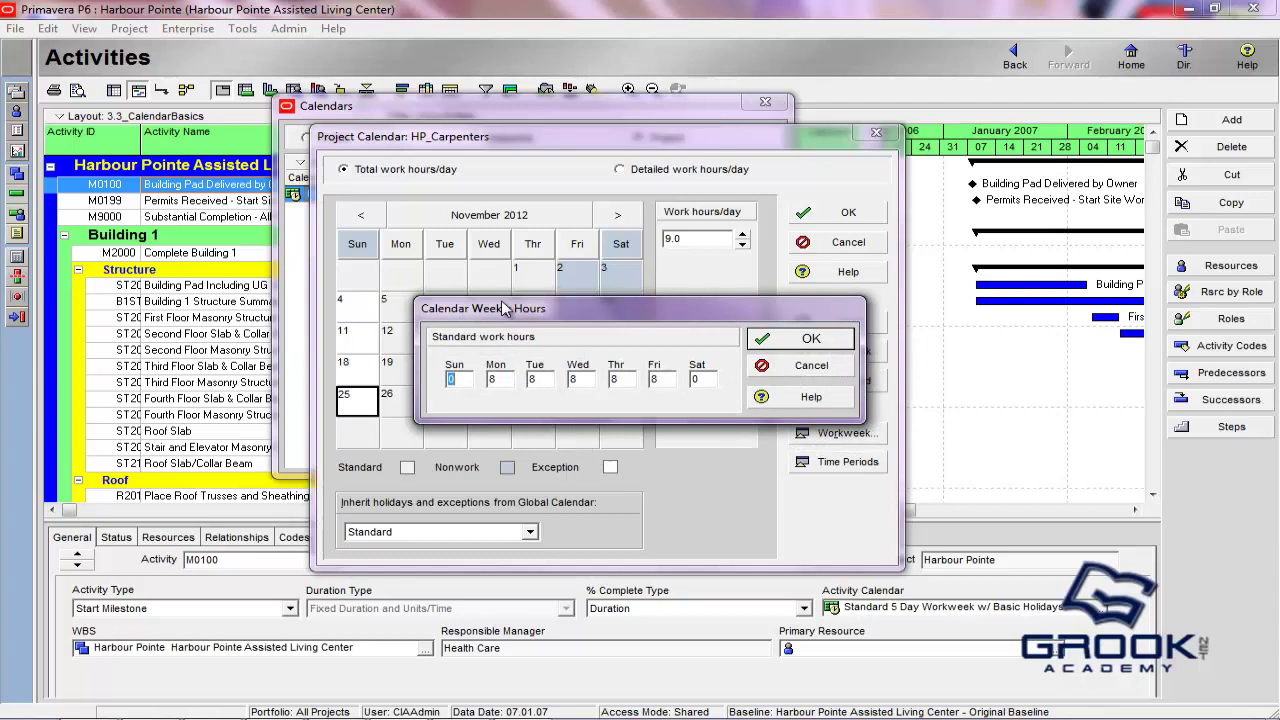
left_click_drag(584, 309, 536, 302)
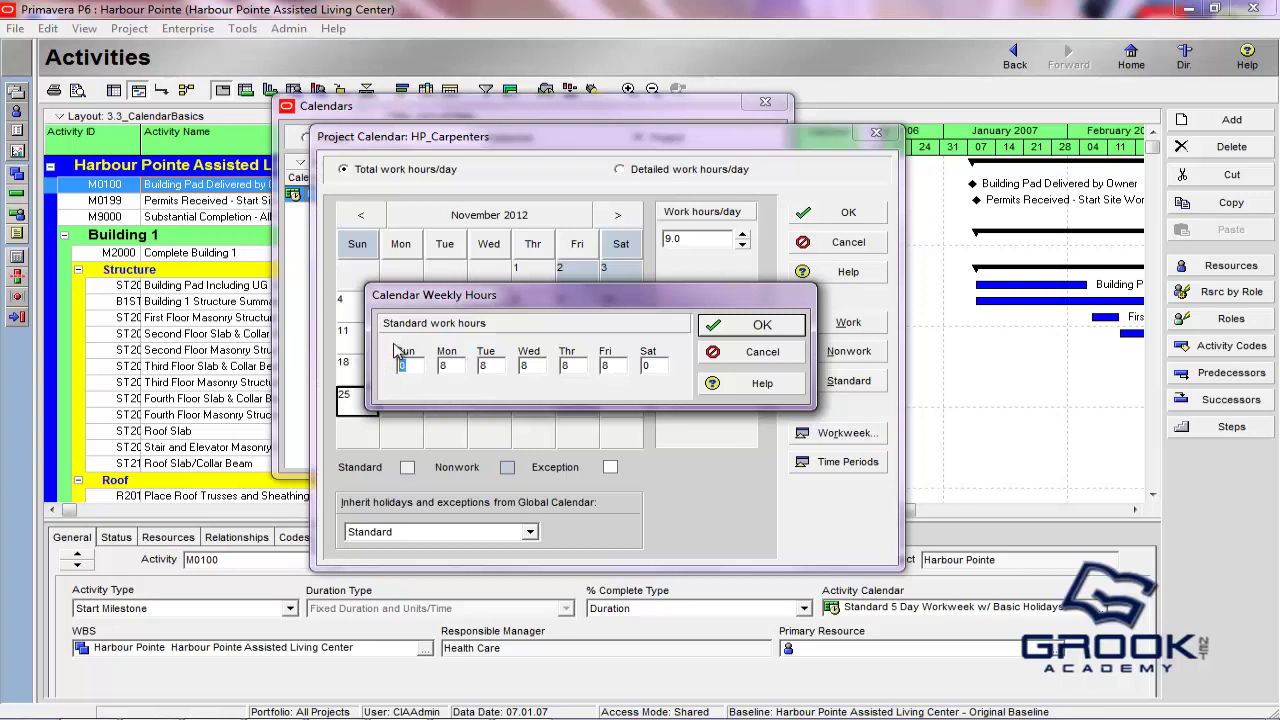
type("8")
left_click(617, 366)
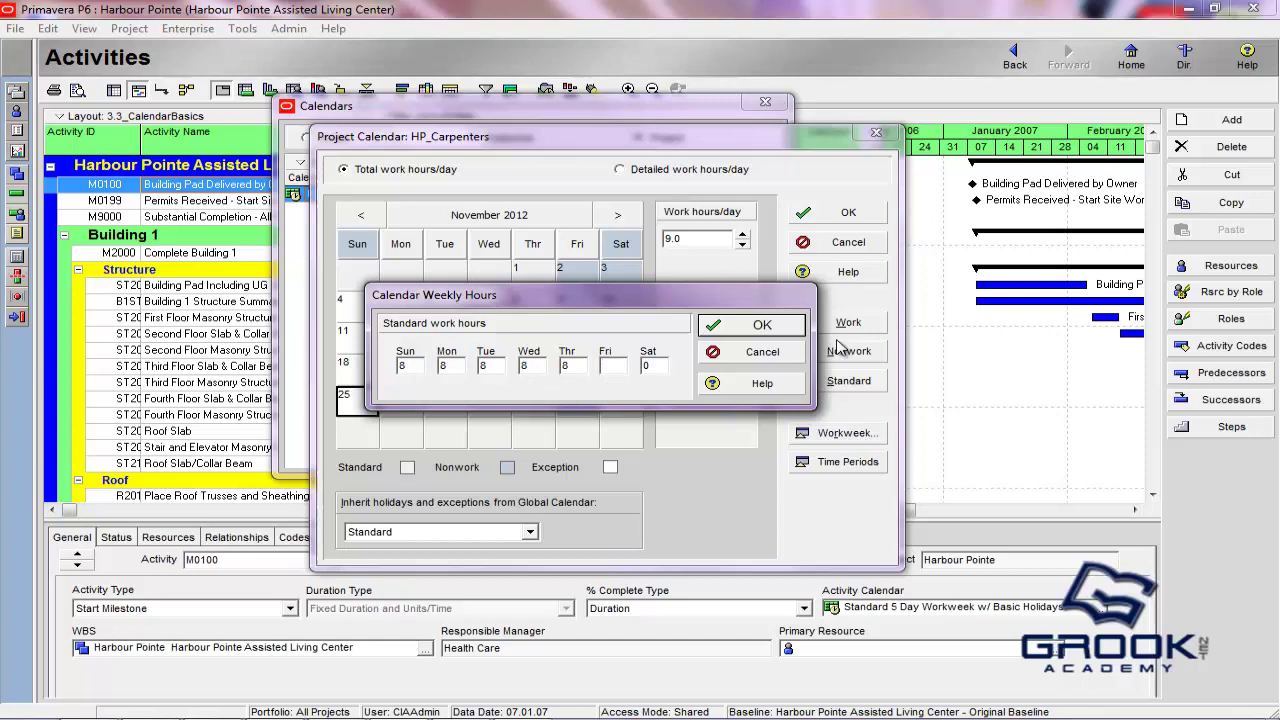
type("0")
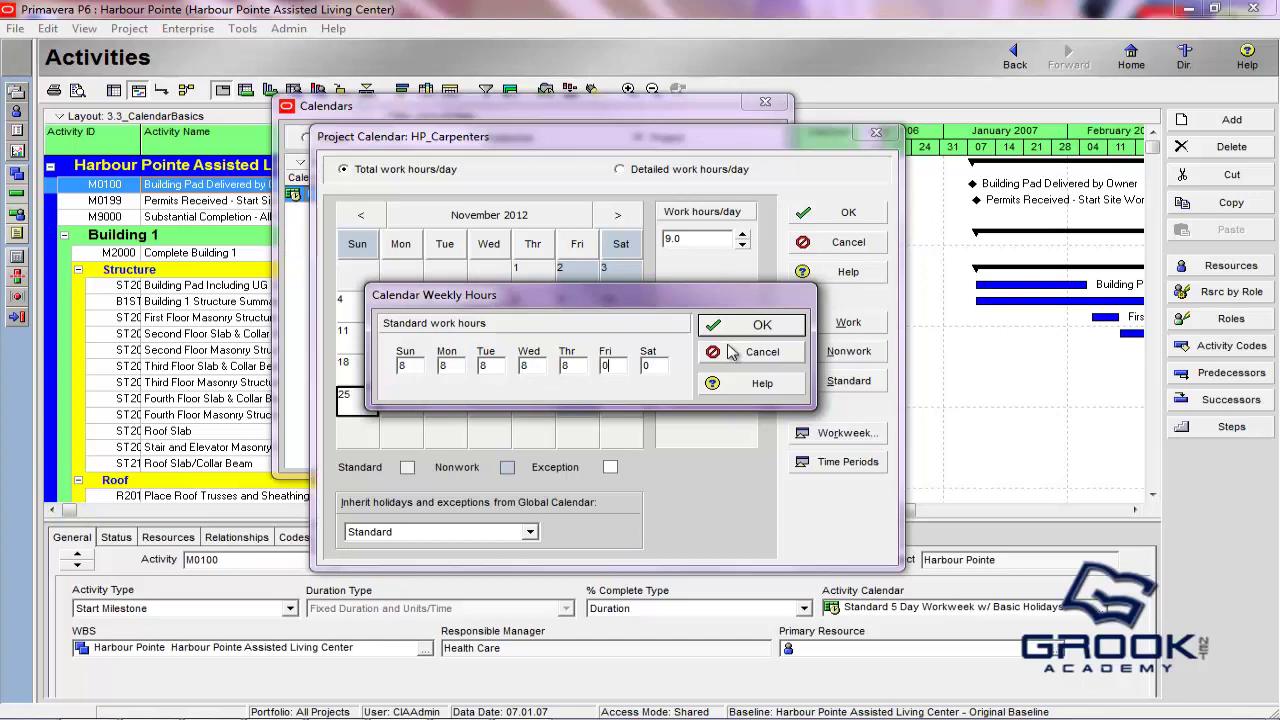
left_click(757, 324)
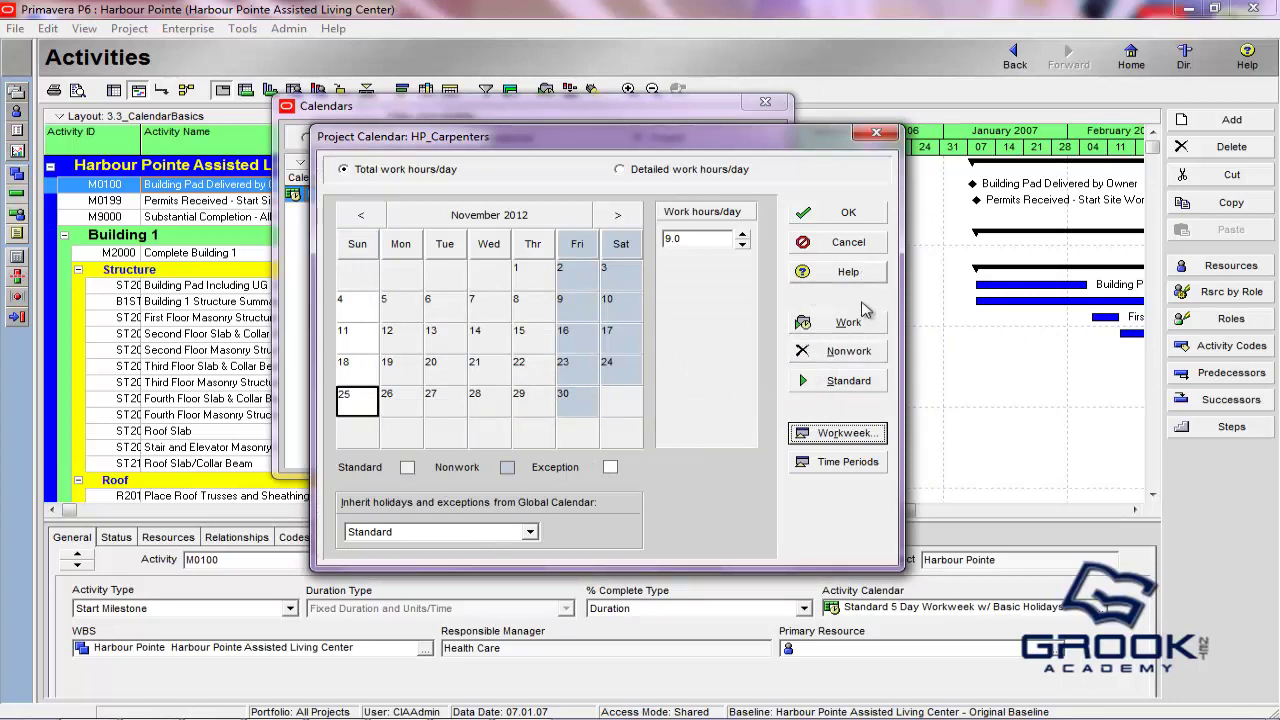
- Reset the Sundays November 4, 11, 18 and 25, 2012 to standard hours, then save the calendar and close the calendar list
left_click(374, 313)
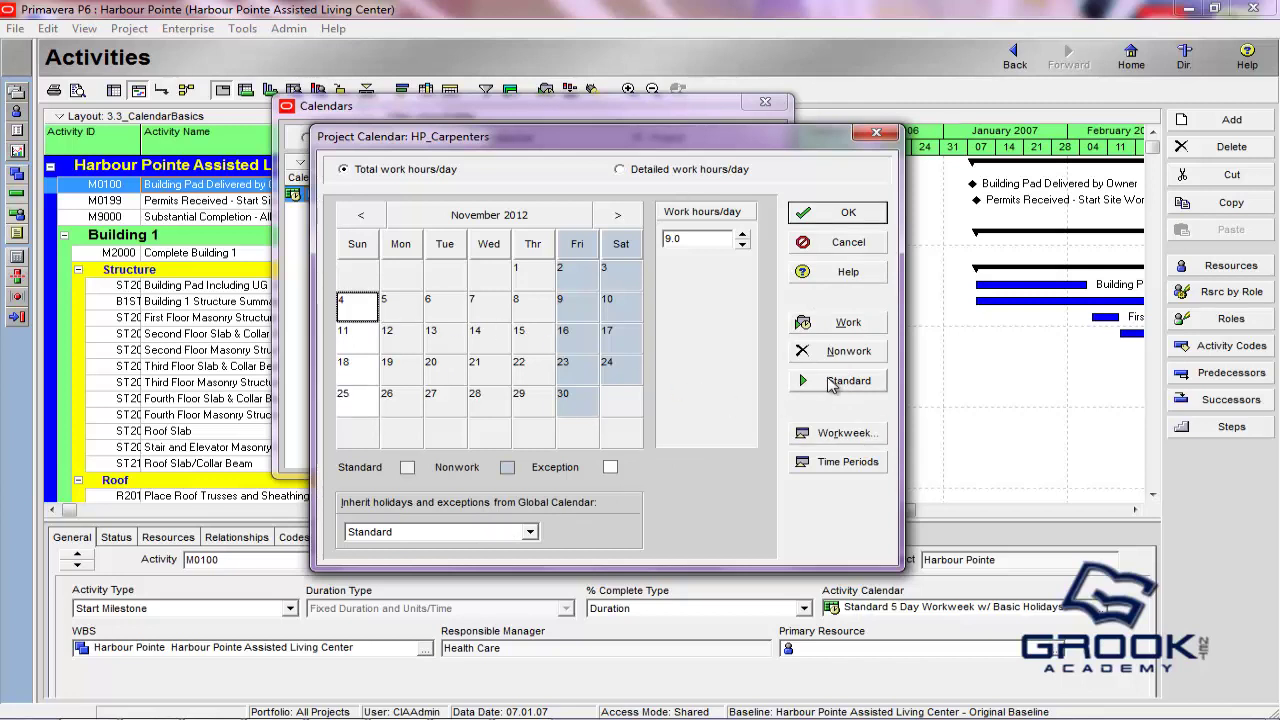
left_click(831, 386)
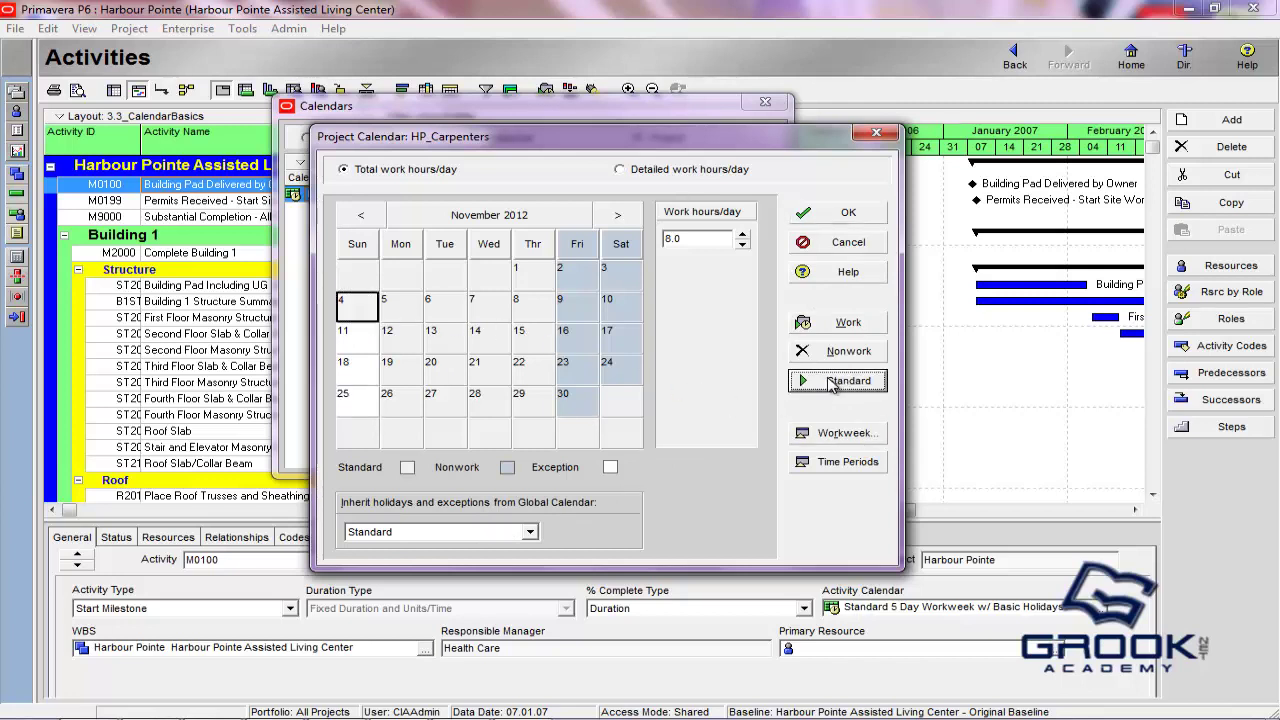
left_click(358, 338)
left_click(830, 381)
left_click(356, 372)
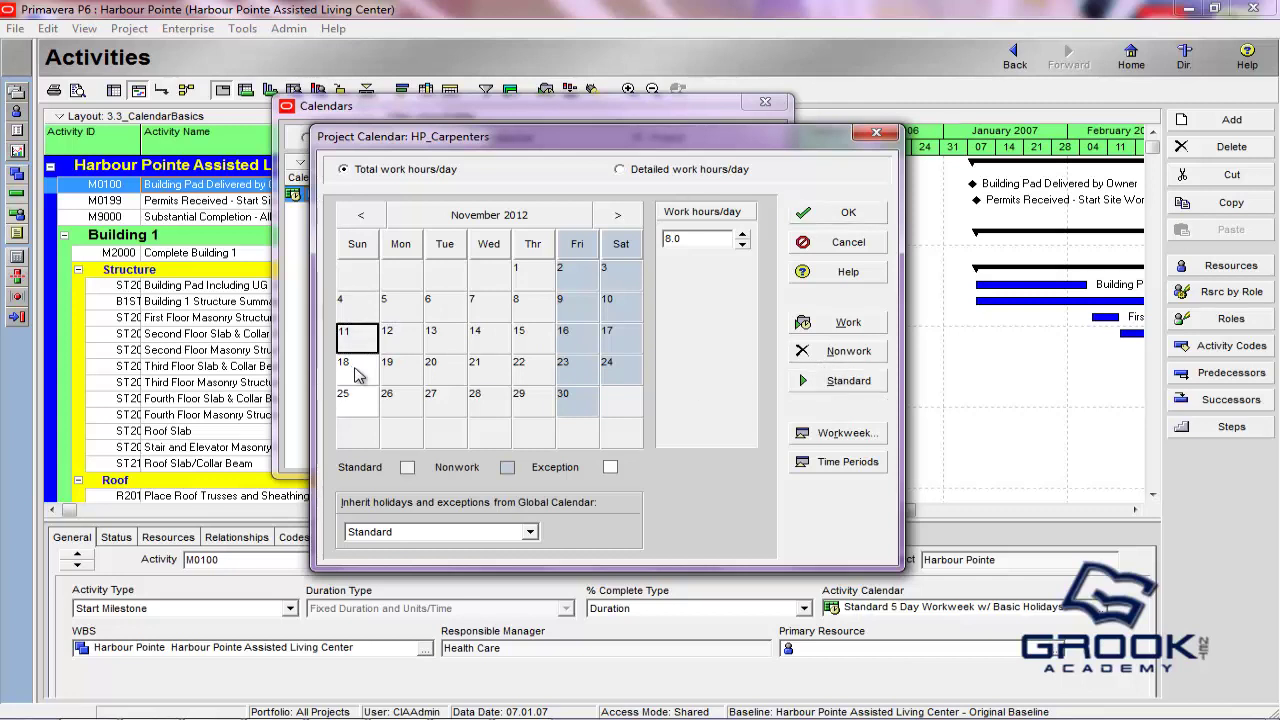
left_click(822, 381)
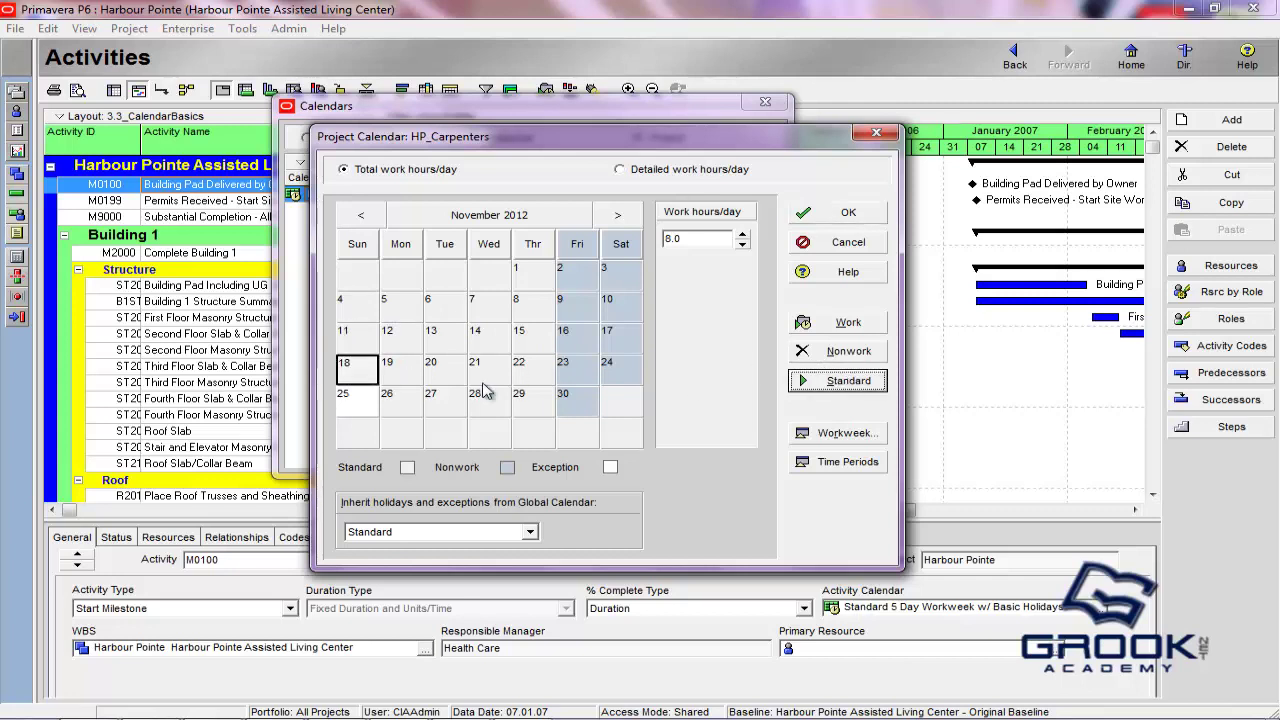
left_click(345, 410)
left_click(805, 382)
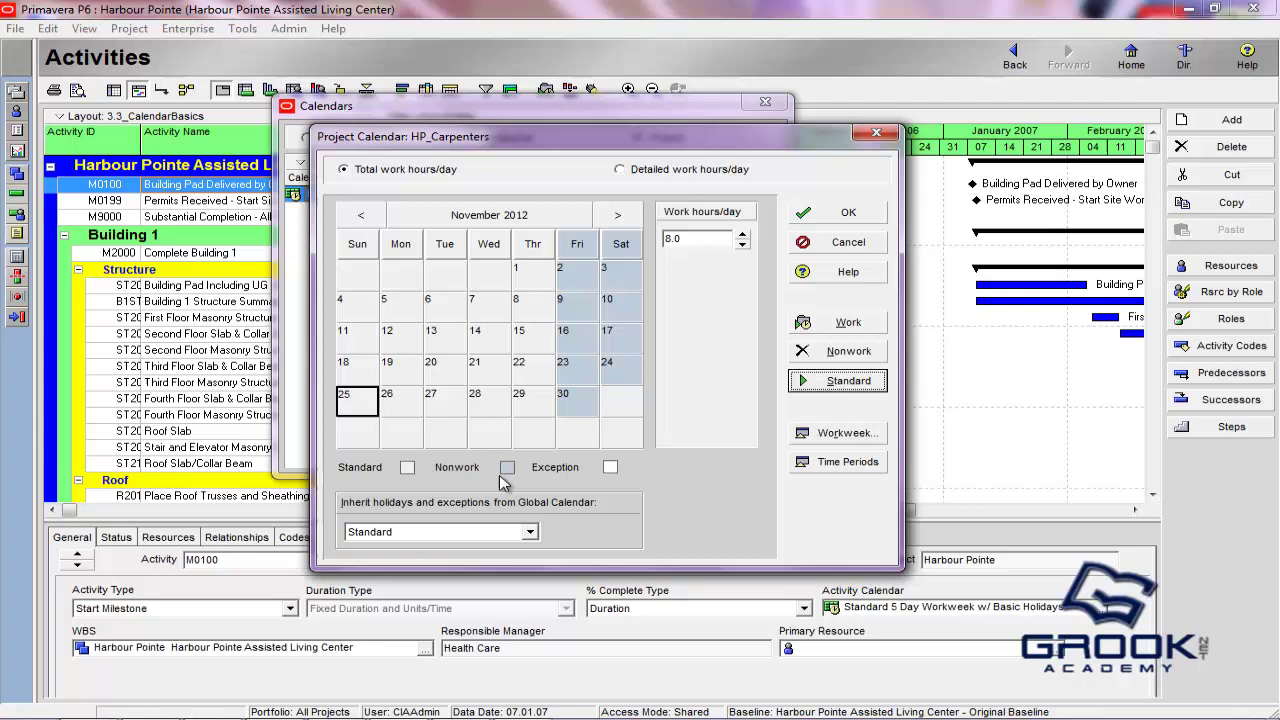
left_click(797, 212)
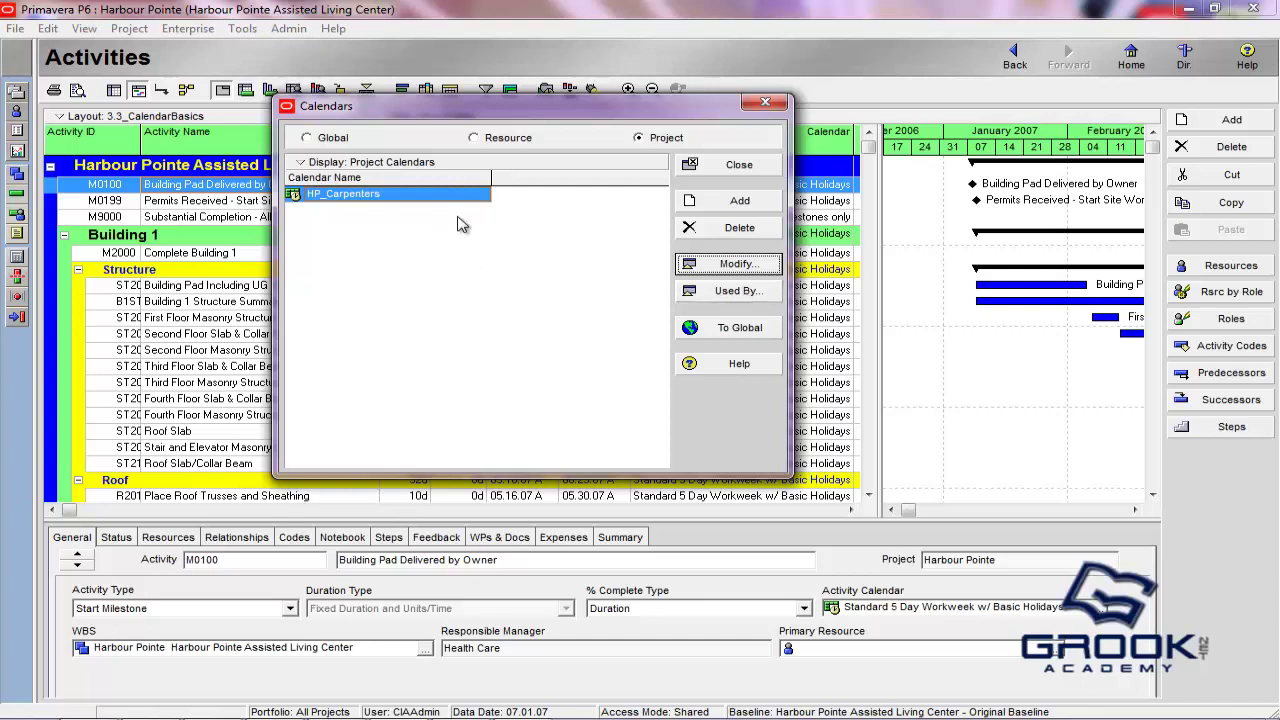
left_click(772, 103)
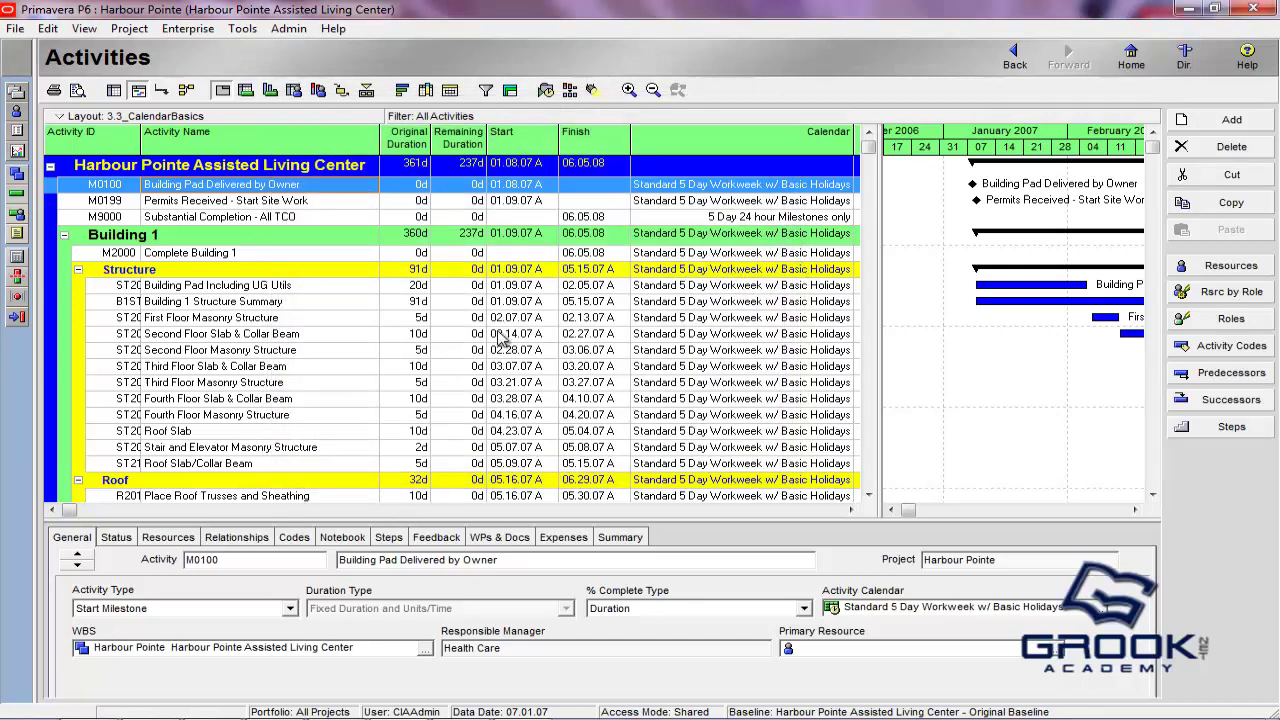
- Assign the HP_Carpenters project calendar to the Building 1 Structure Summary activity
left_click_drag(254, 310, 307, 304)
left_click(291, 314)
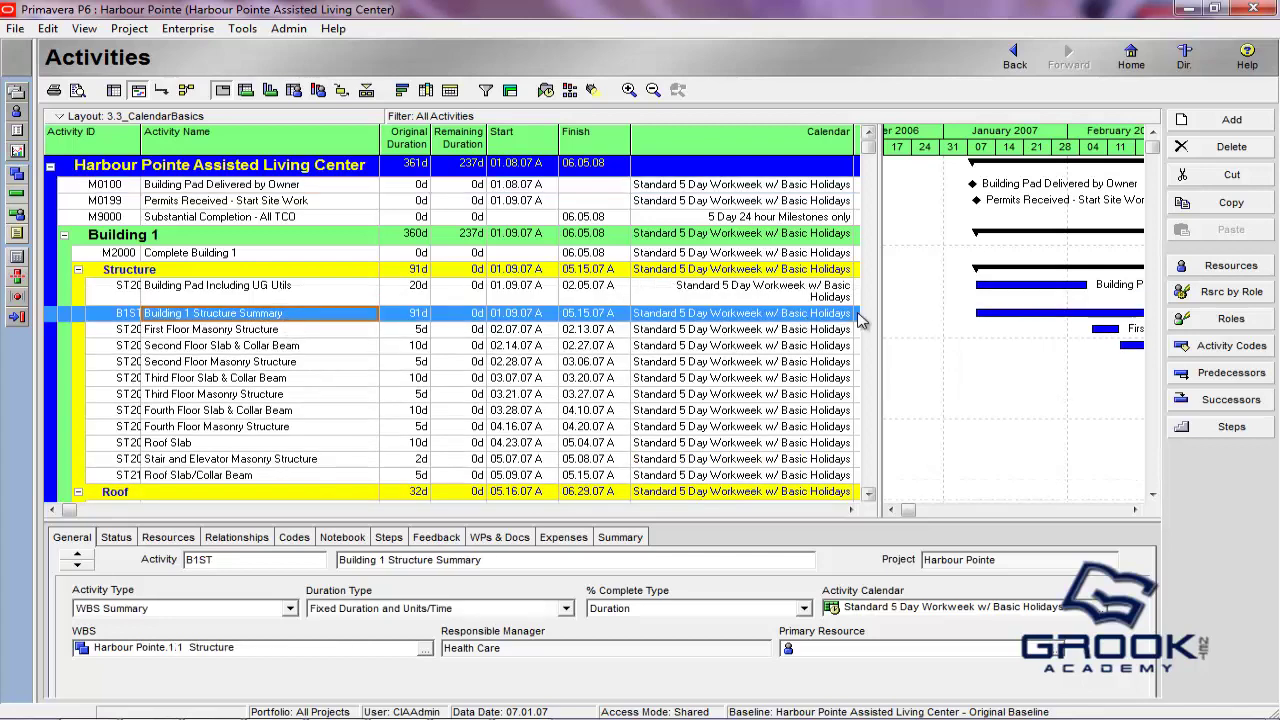
left_click(833, 318)
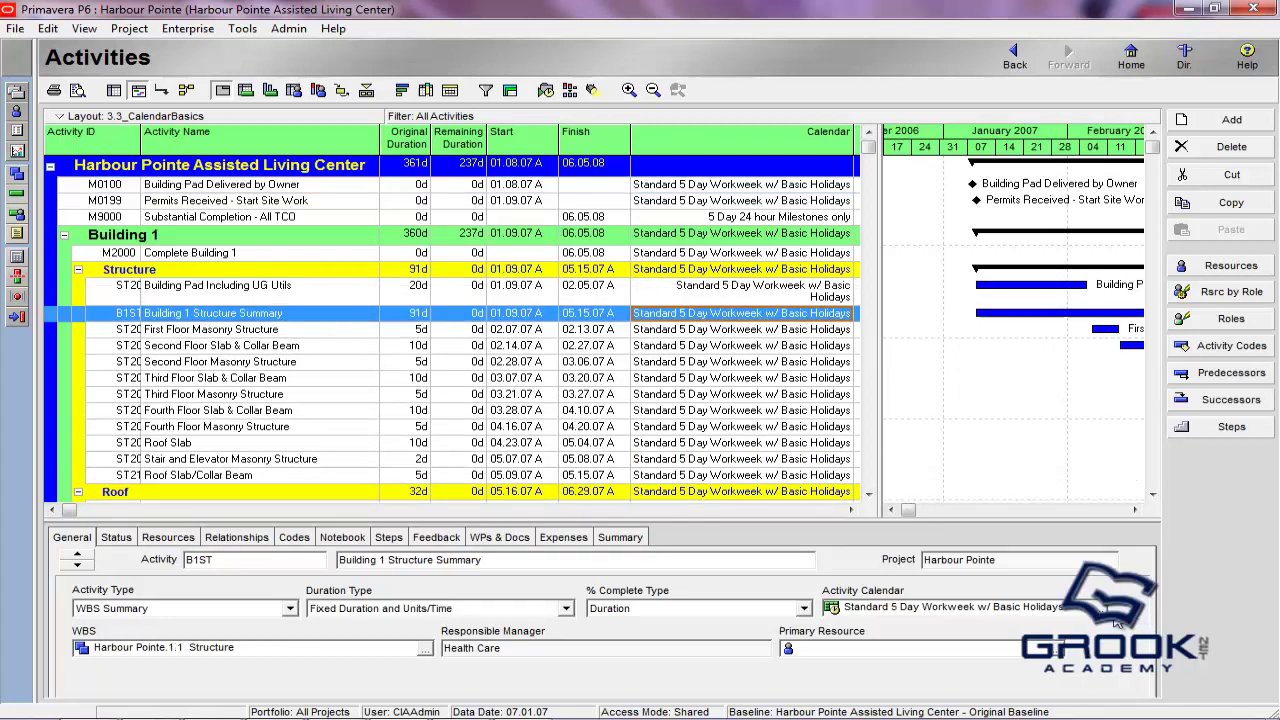
left_click(1060, 606)
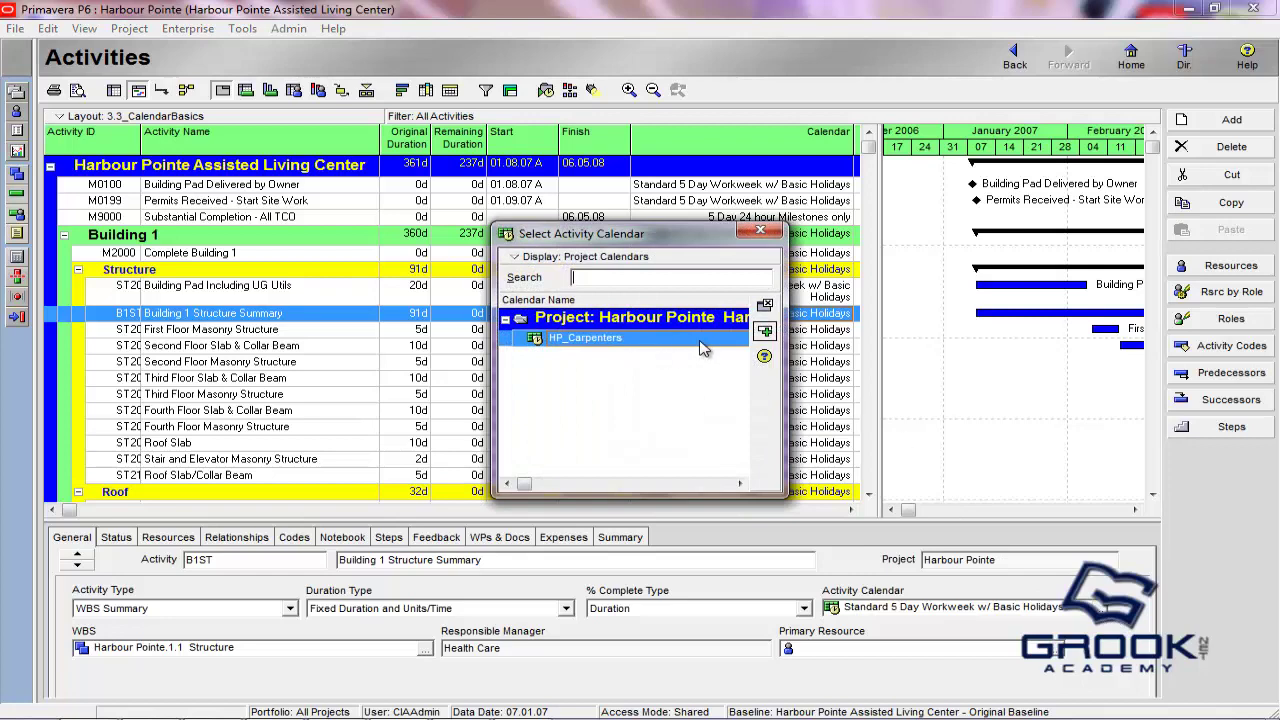
left_click(764, 331)
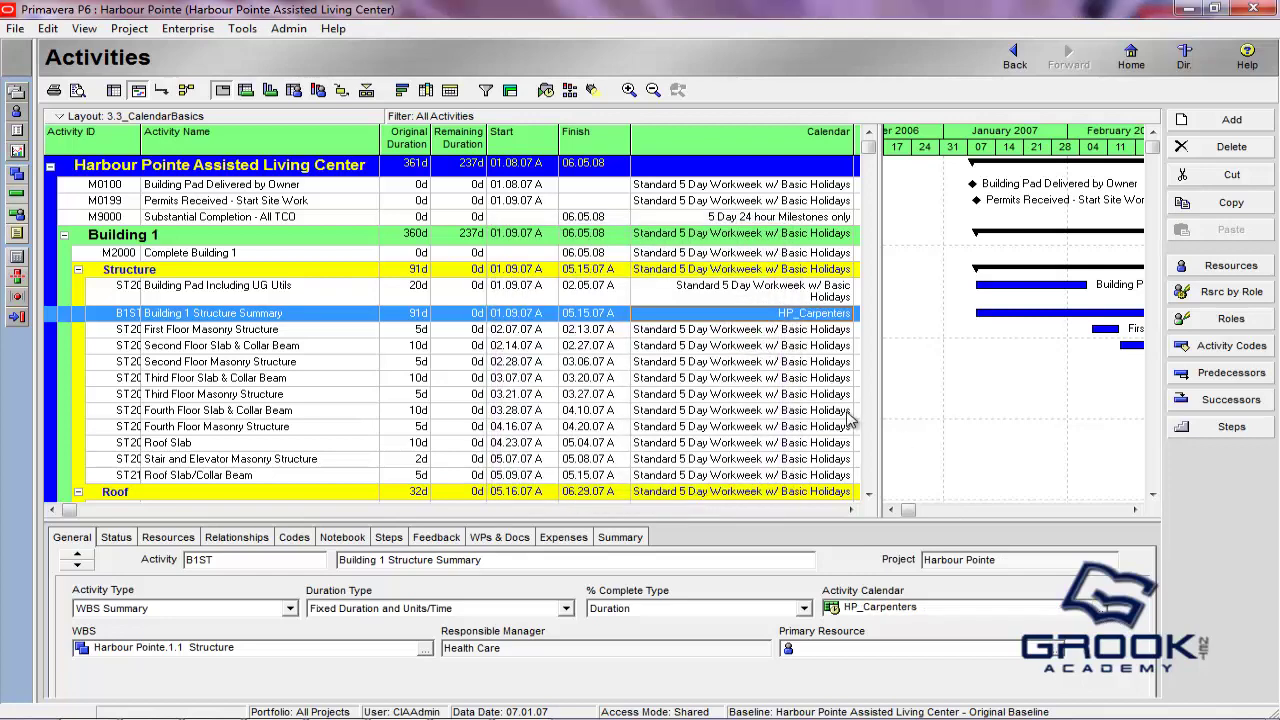
left_click(1136, 510)
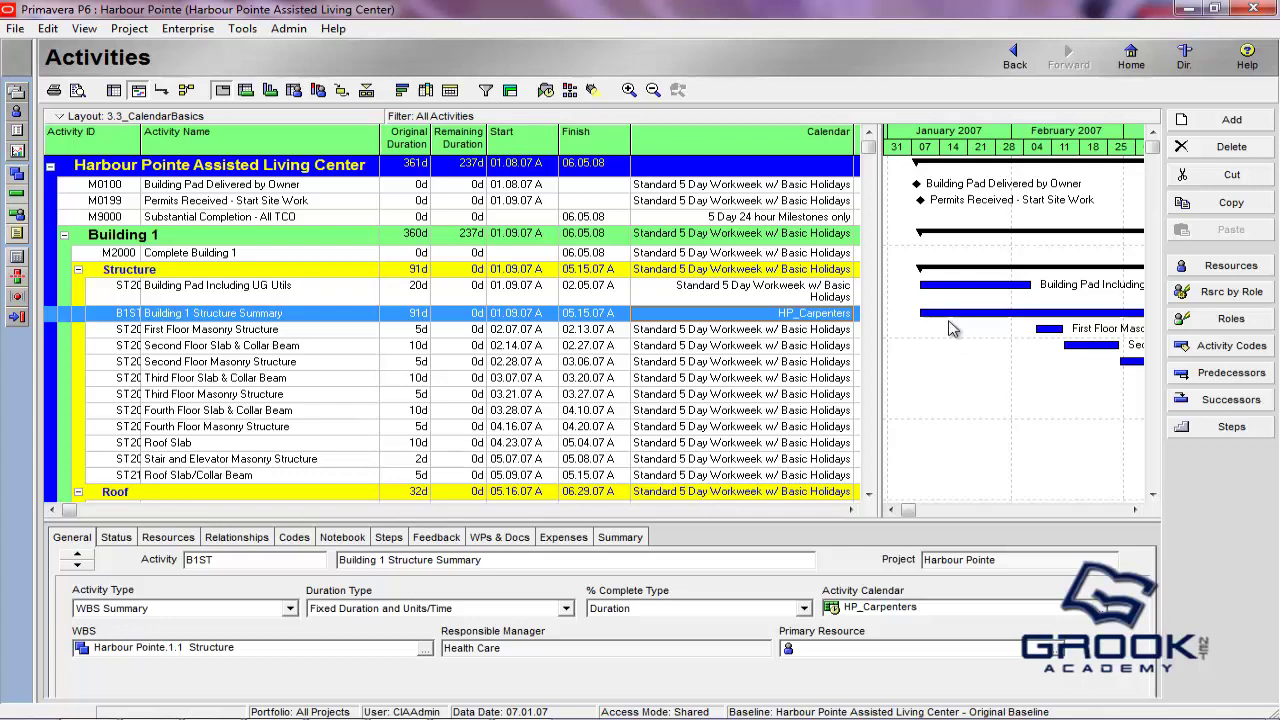
left_click(1134, 510)
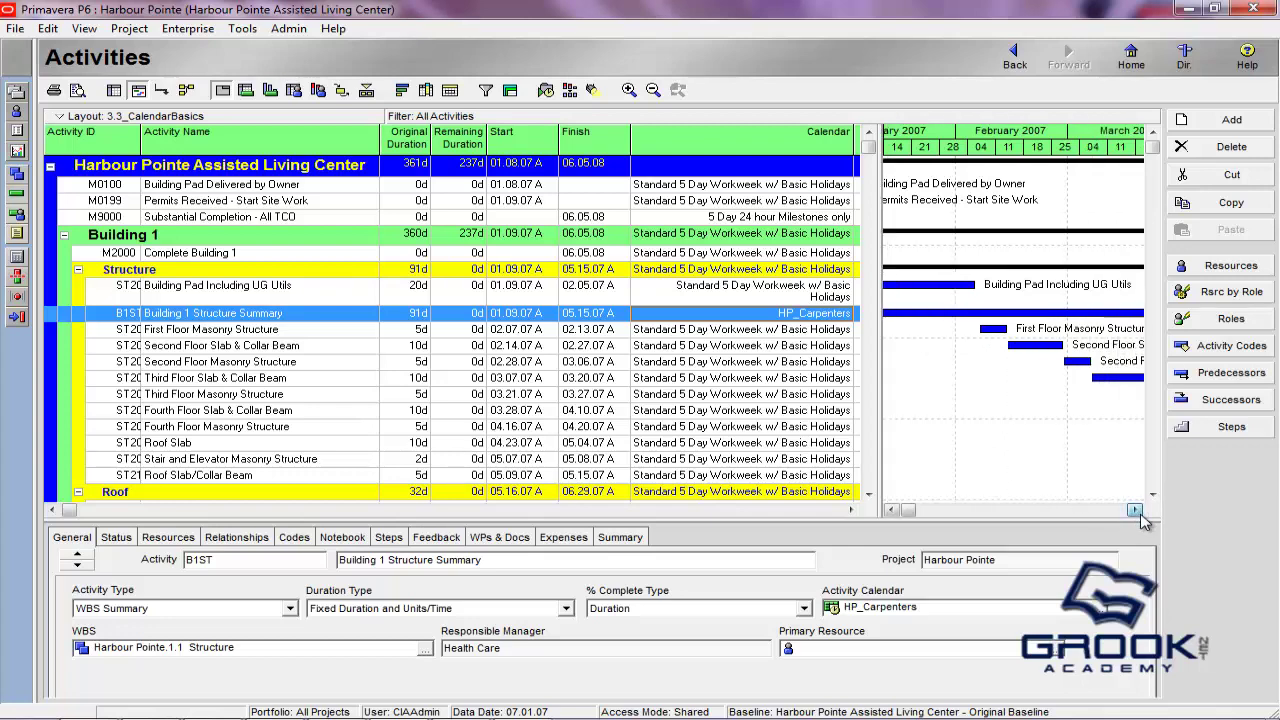
left_click(891, 510)
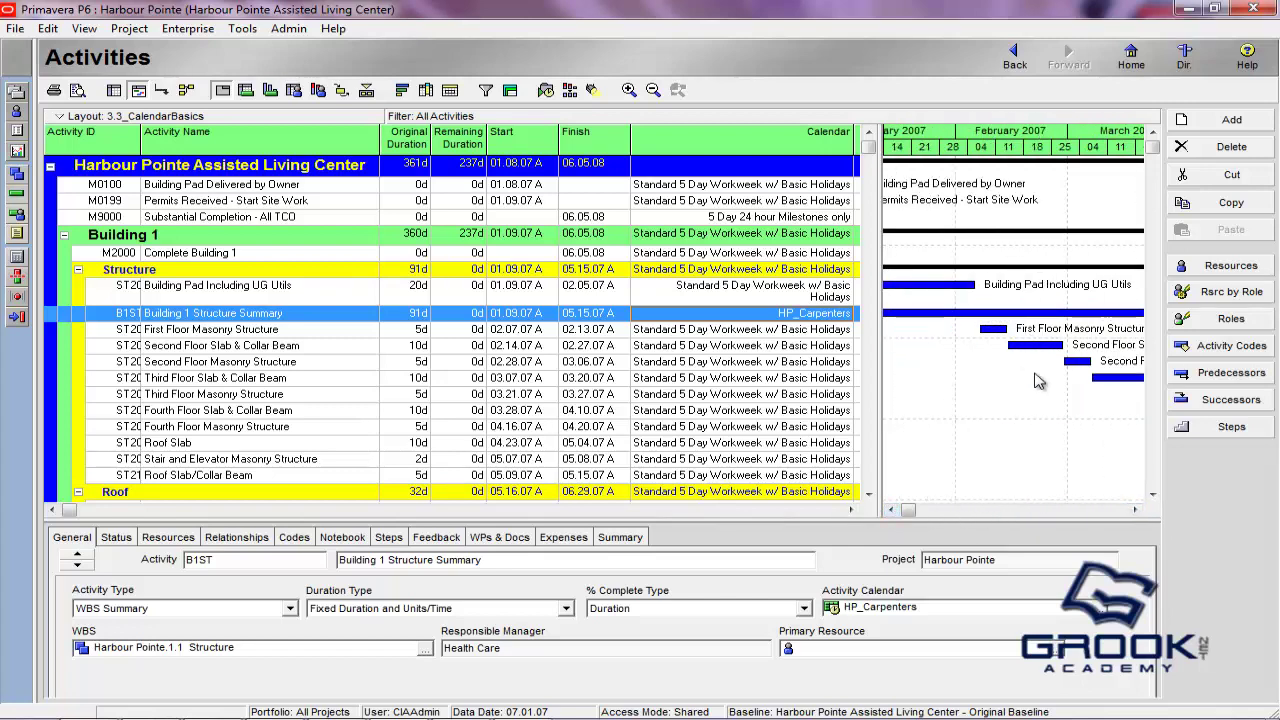
left_click(891, 510)
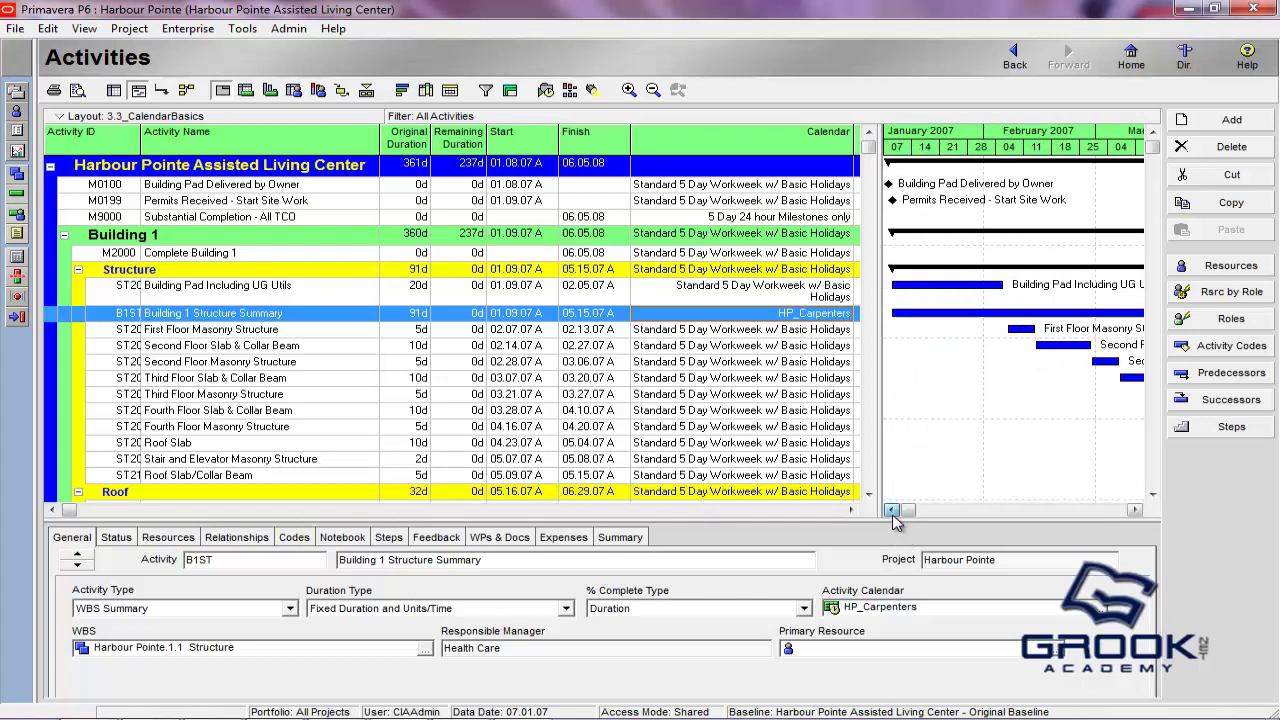
left_click(891, 510)
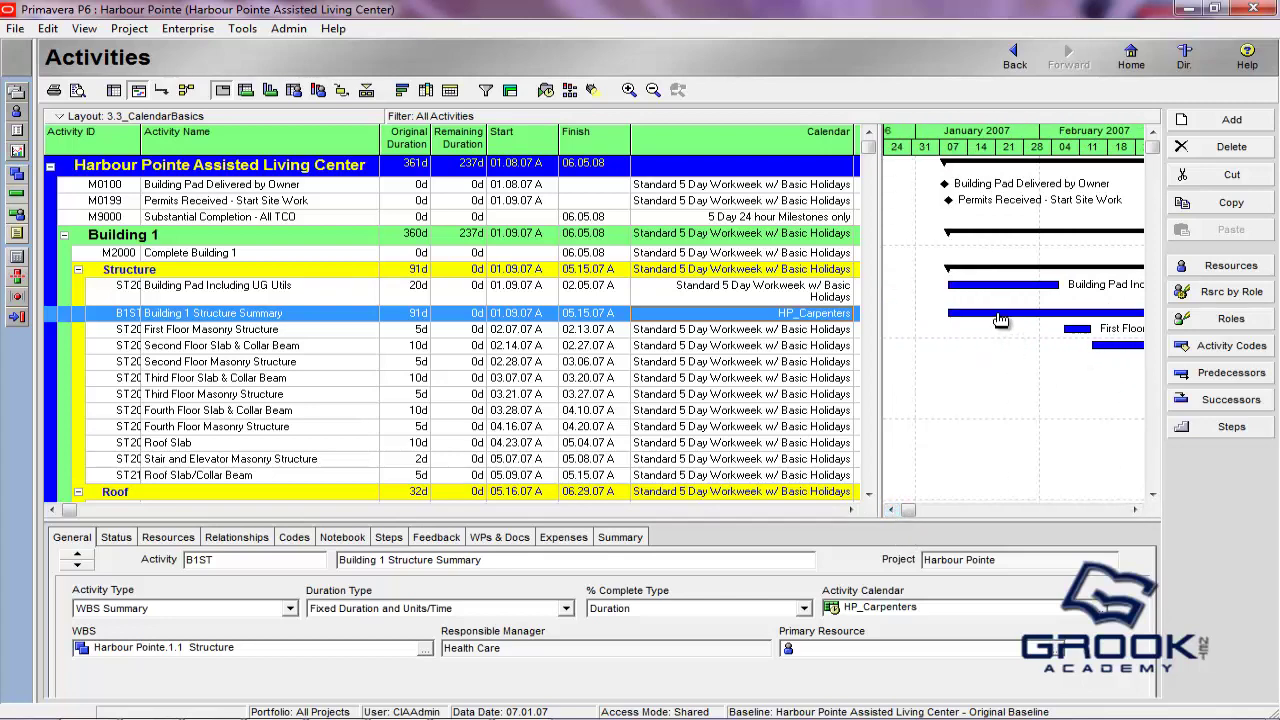